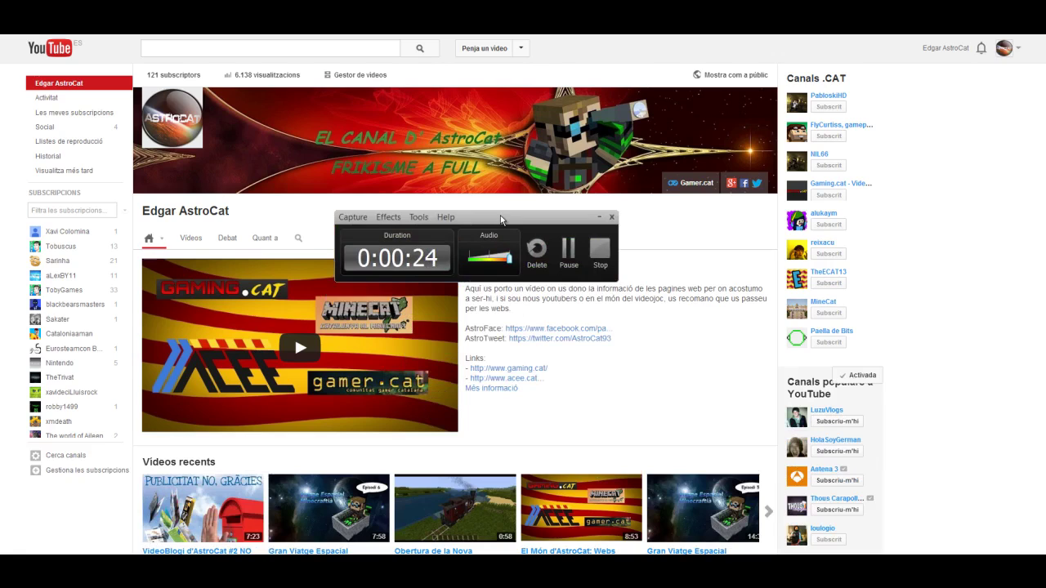
Step: Move the recorder window clear of the channel page's video area and minimize it
left_click_drag(501, 219, 916, 480)
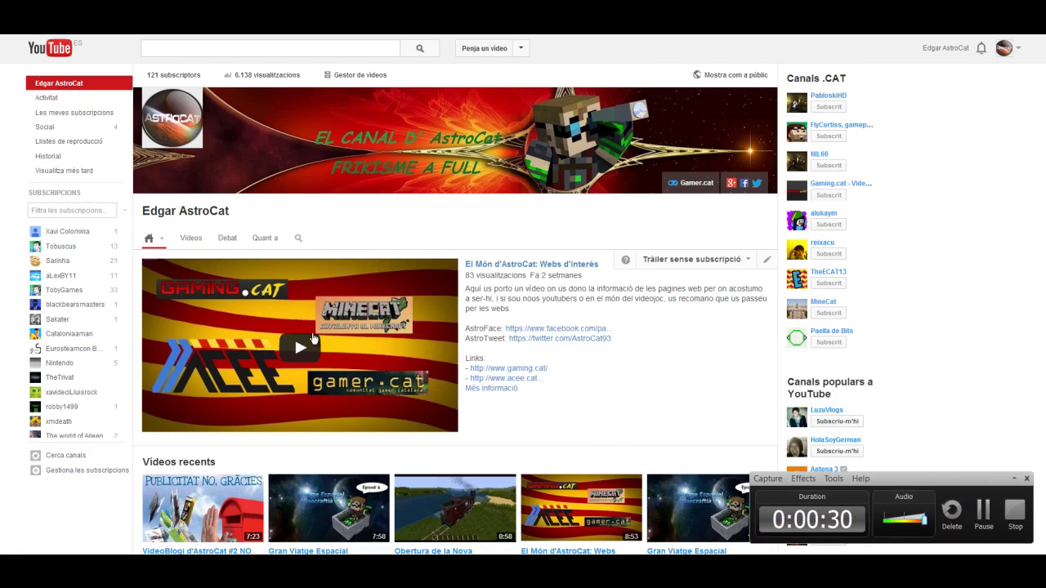
scroll(196, 307, "down", 5)
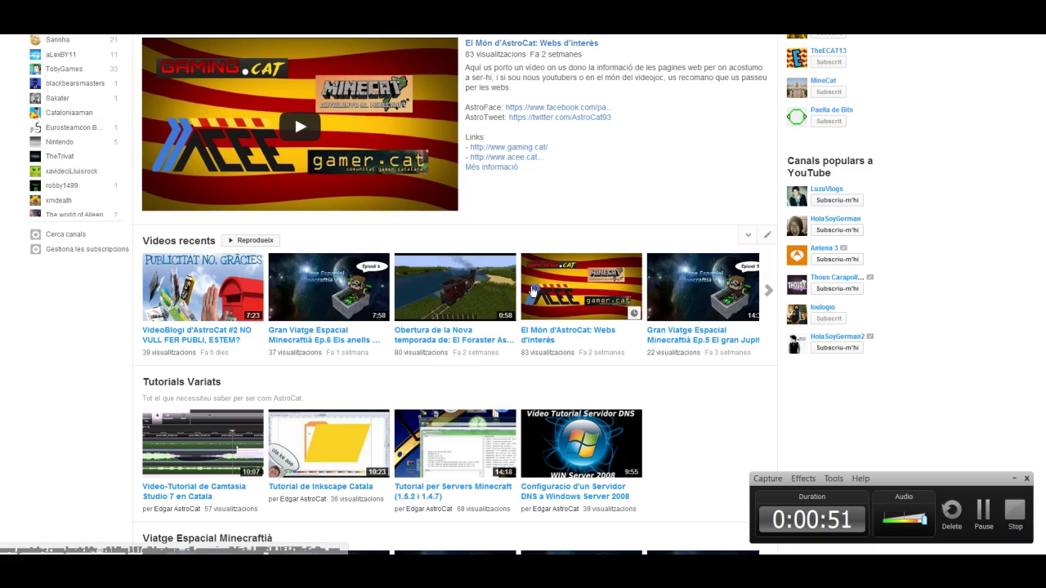
left_click(1015, 479)
Step: Show the desktop and move the Fraps shortcut to a free spot near the PrimeraPartTutorial video
key("super+d")
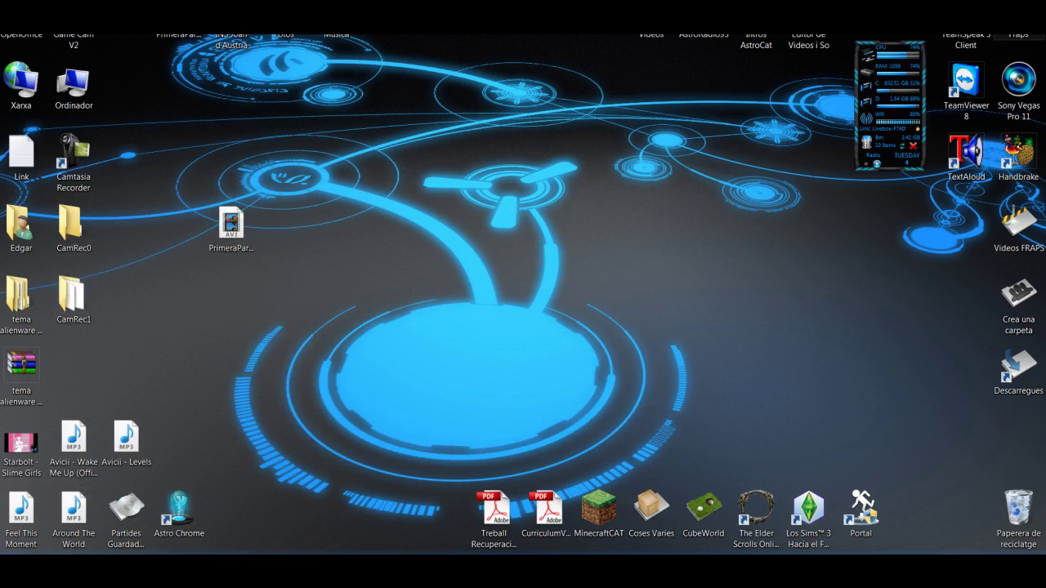
left_click_drag(1013, 33, 470, 214)
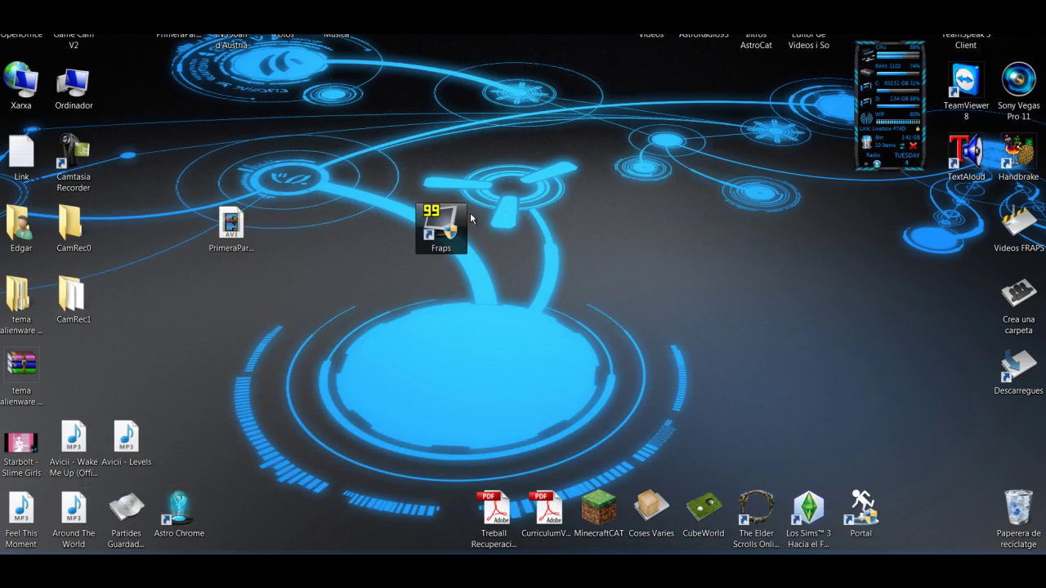
left_click(526, 292)
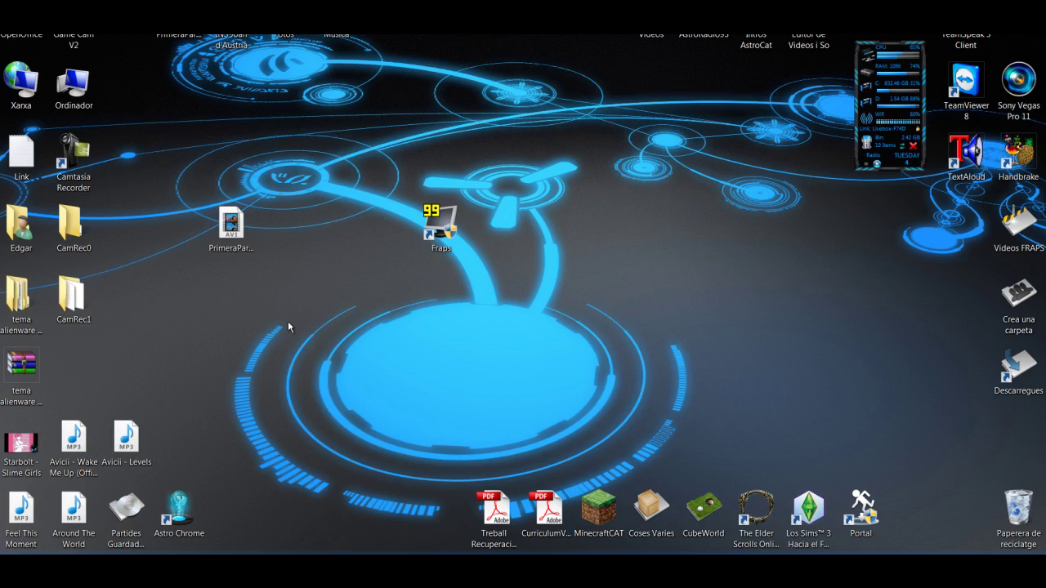
Step: Switch back to the YouTube channel page and open the video upload page
mouse_move(106, 572)
left_click(237, 464)
scroll(501, 300, "up", 2)
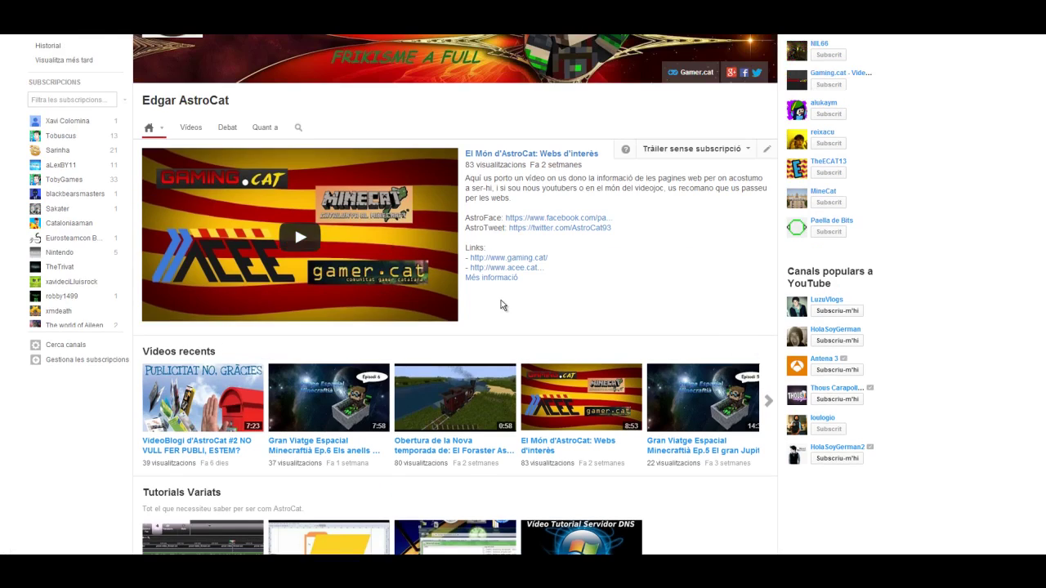
scroll(470, 351, "up", 2)
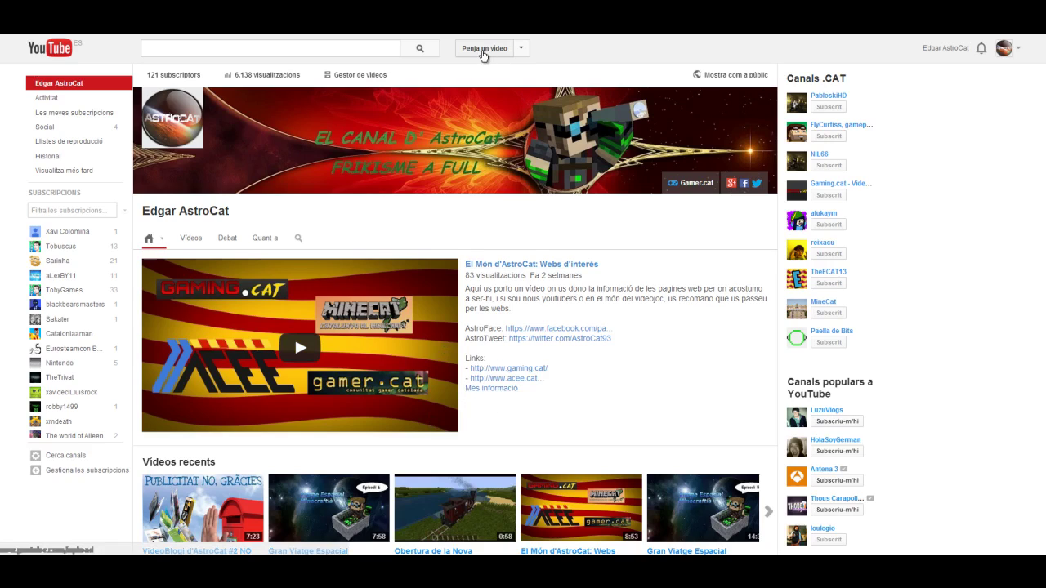
left_click(484, 52)
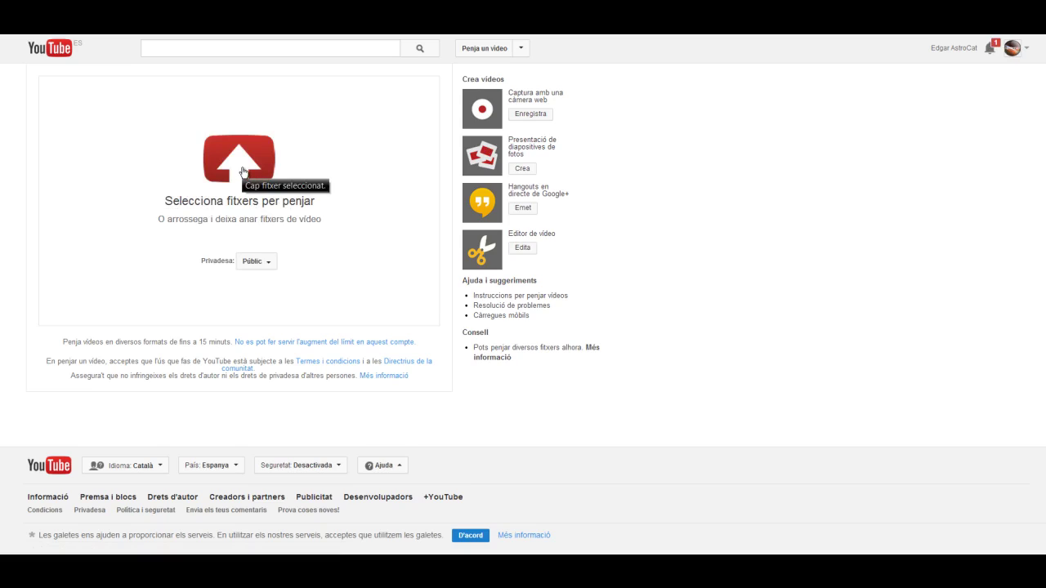
Step: Upload the PrimeraPartTutorial video from the desktop to YouTube with Públic privacy
left_click(243, 171)
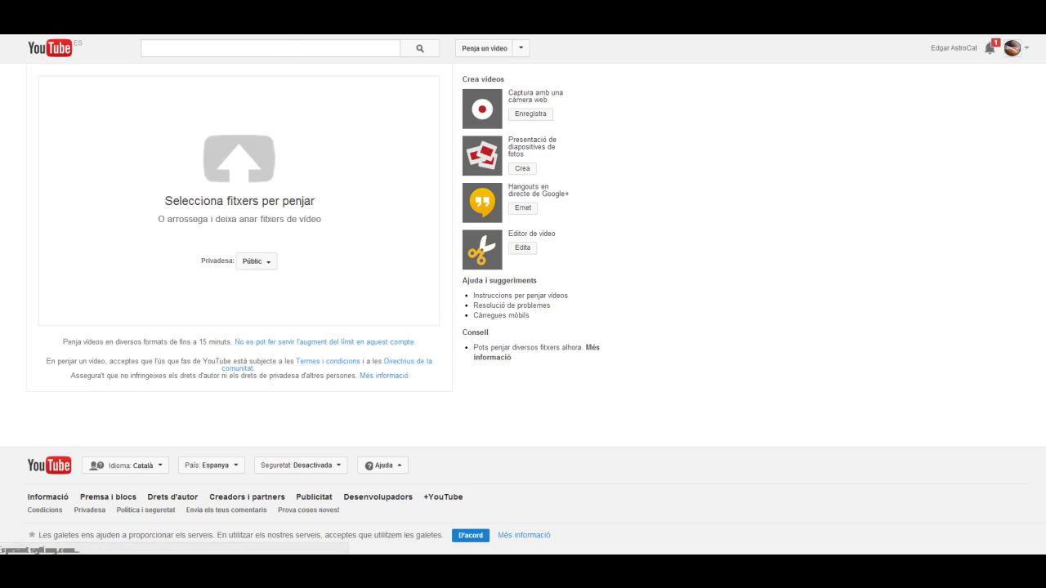
key("super+Right")
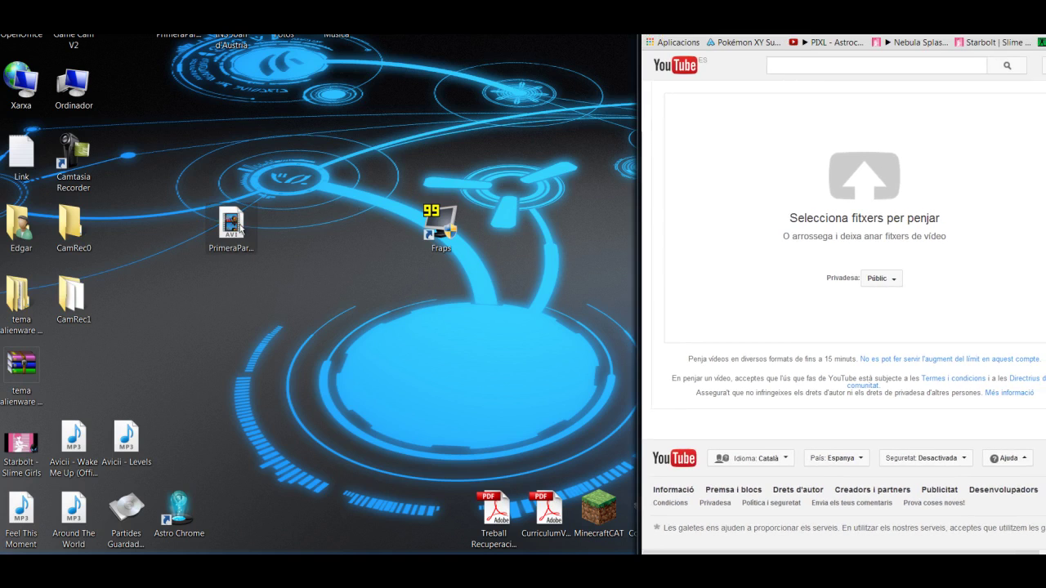
left_click(233, 232)
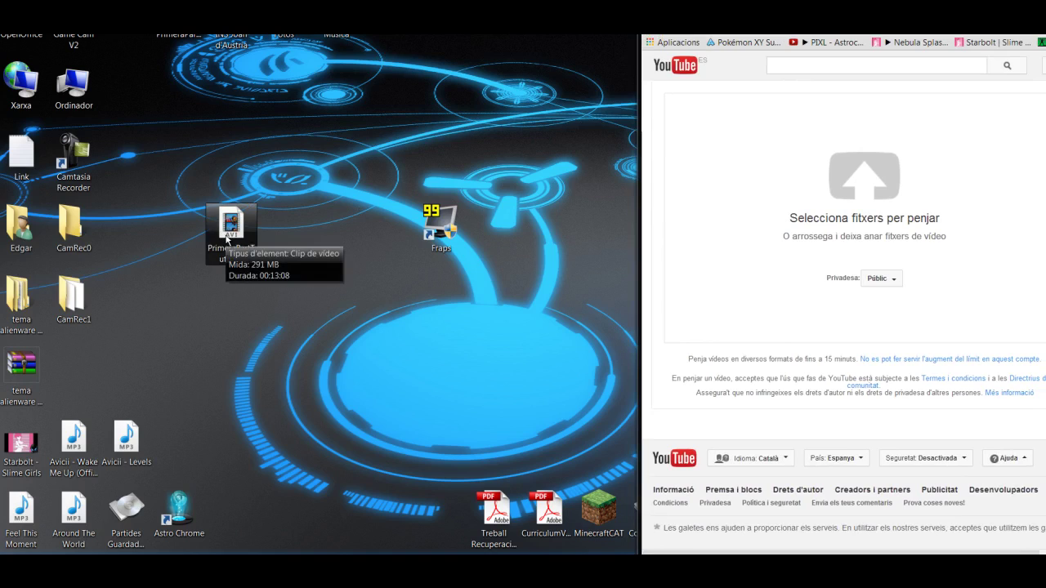
left_click_drag(227, 239, 781, 205)
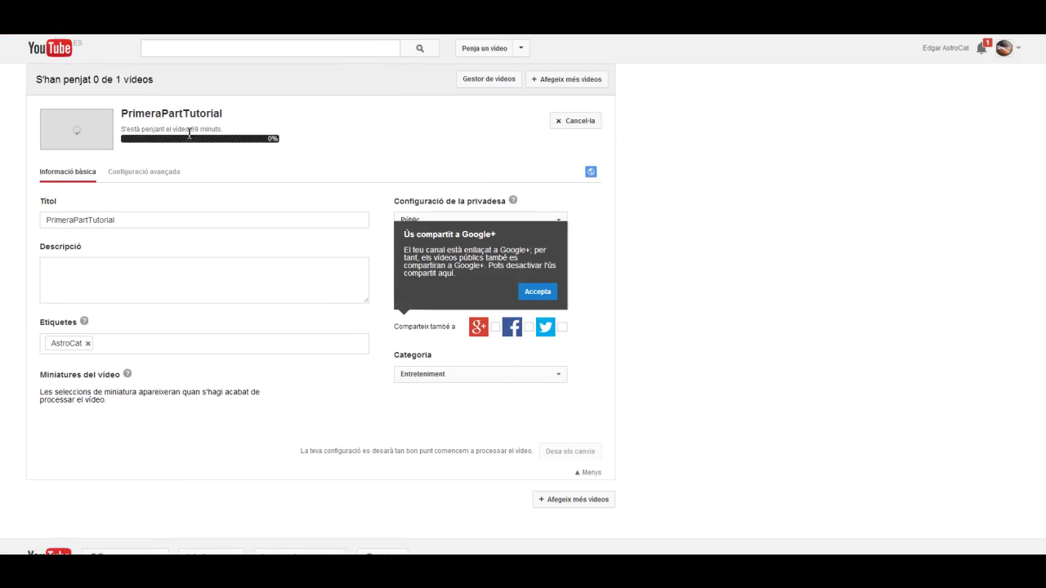
Step: Check the estimated upload time of PrimeraPartTutorial and cancel the upload
left_click_drag(121, 129, 233, 133)
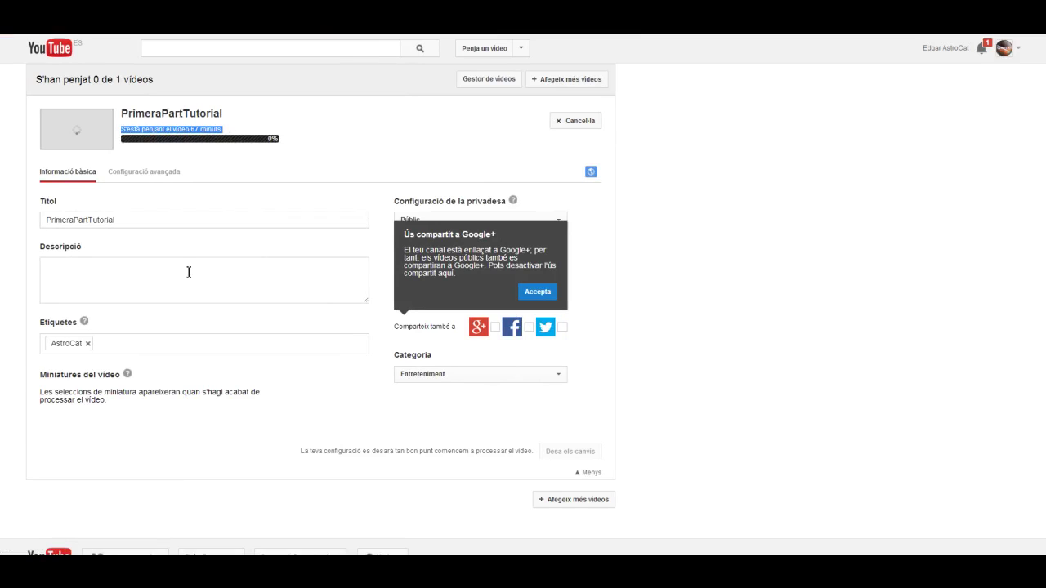
left_click(573, 124)
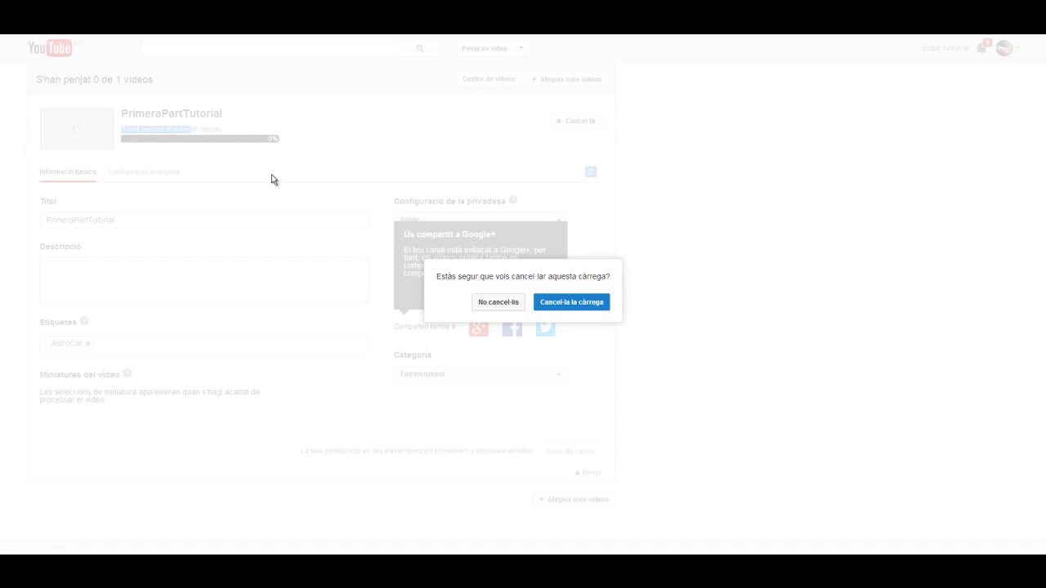
left_click(567, 302)
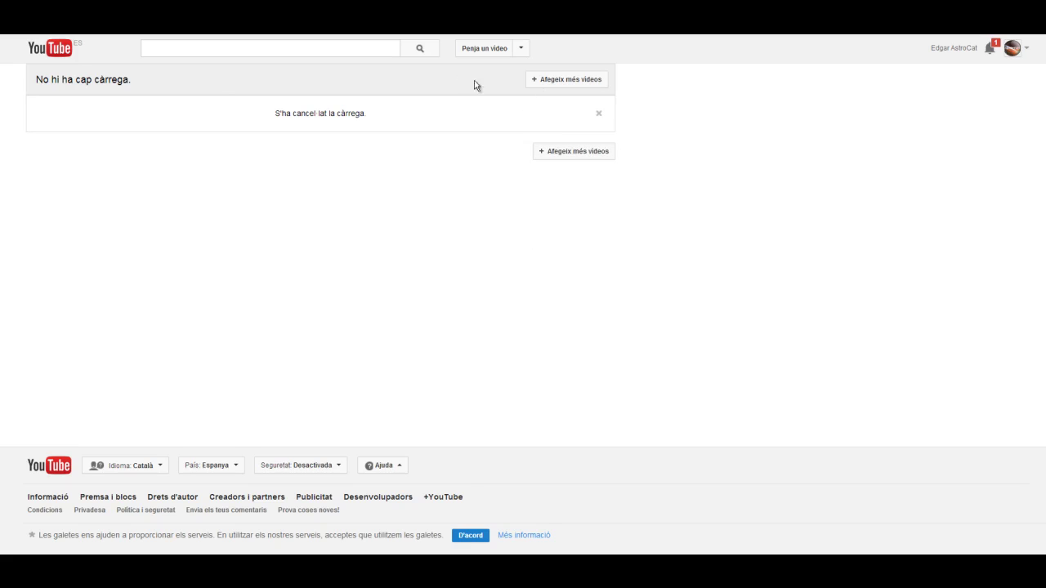
key("F5")
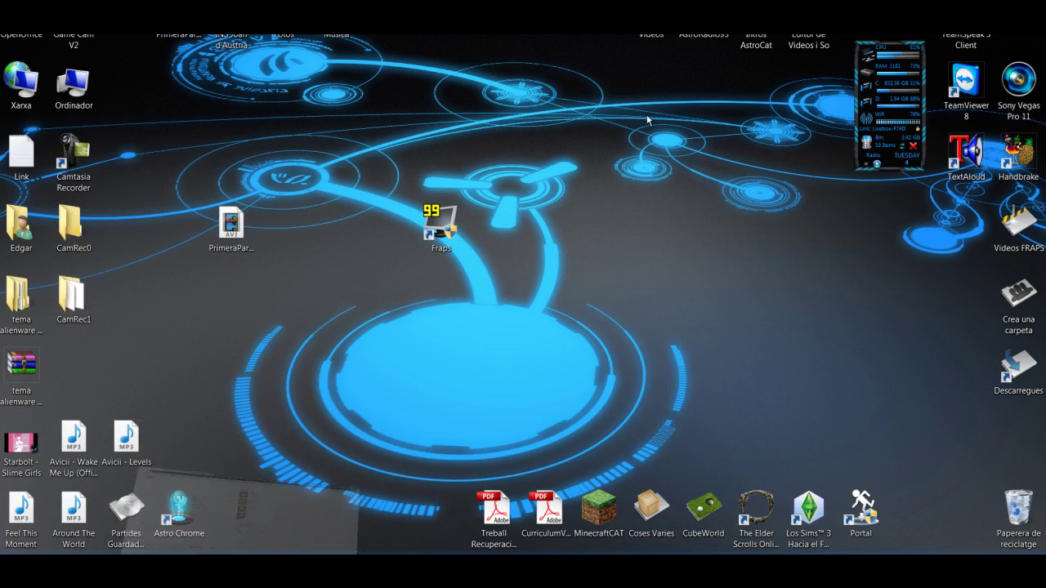
Step: Check the size and disk space of the PrimeraPartTutorial video in its file properties
right_click(222, 228)
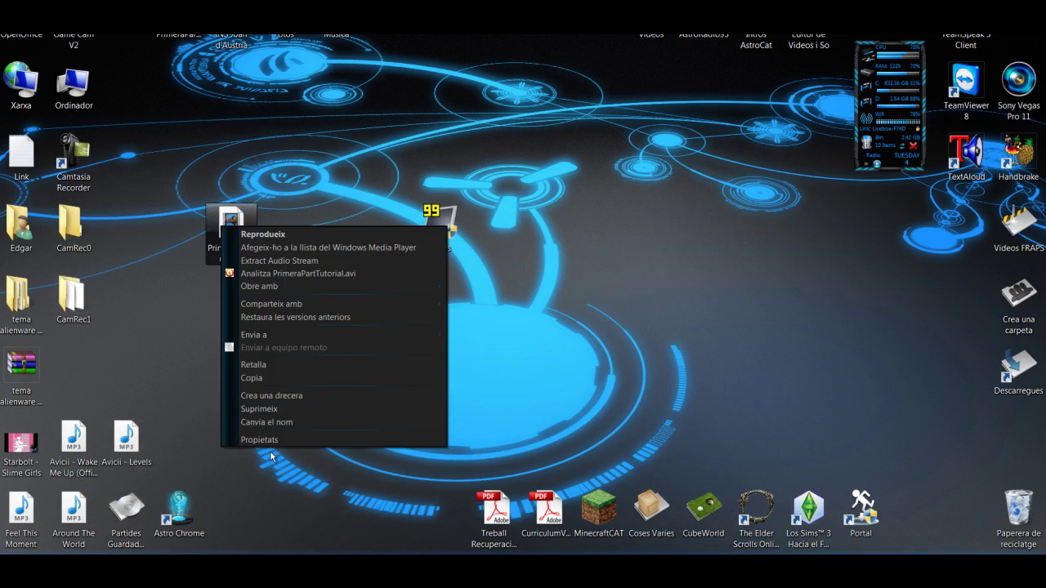
left_click(273, 440)
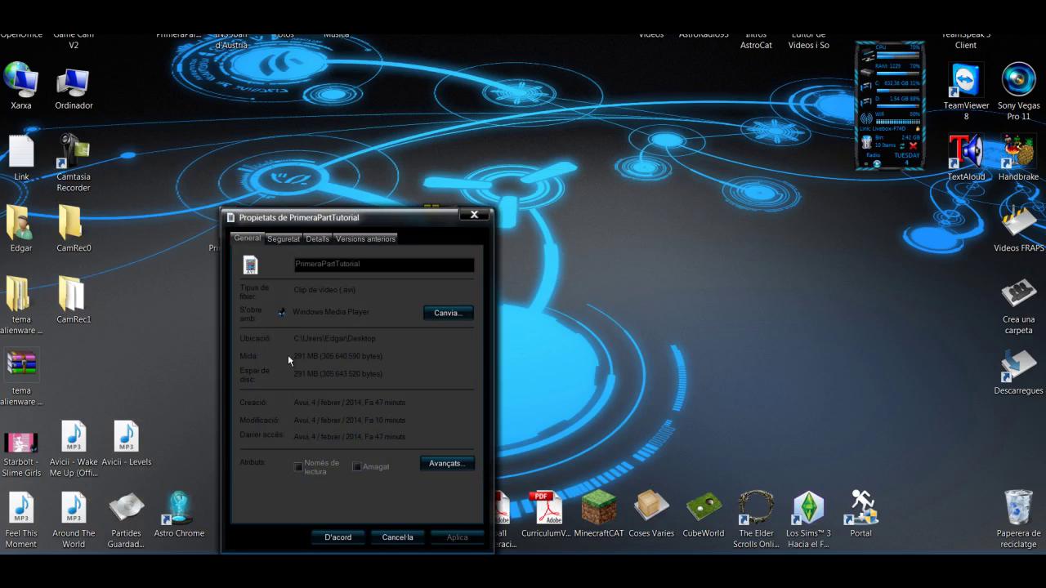
left_click_drag(336, 357, 292, 356)
left_click(352, 374)
left_click_drag(296, 375, 318, 374)
key("Return")
Step: Launch HandBrake from its shortcut placed beside Fraps and load PrimeraPartTutorial.avi as the source
left_click_drag(1018, 155, 396, 235)
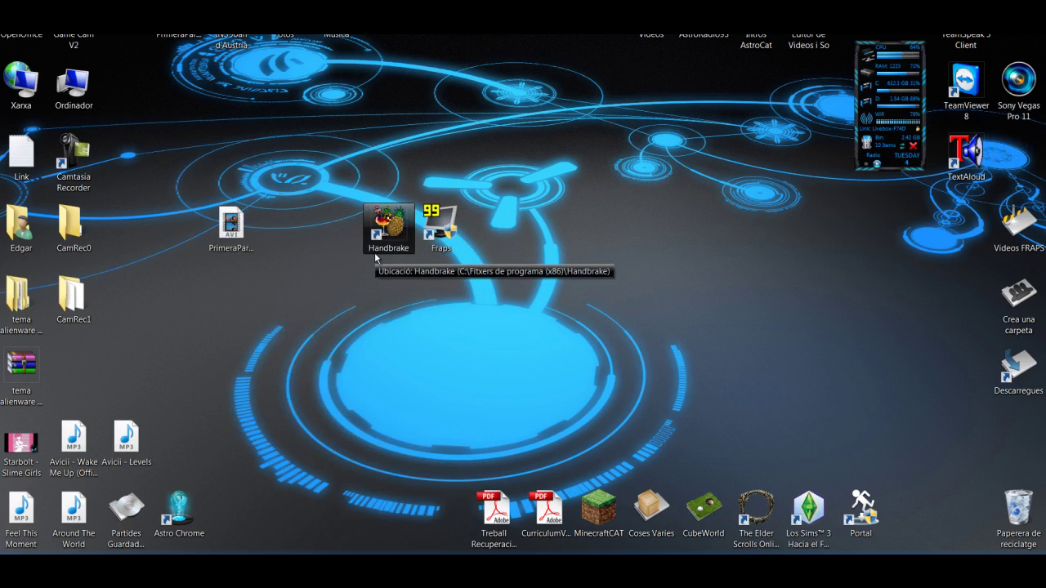
double_click(232, 229)
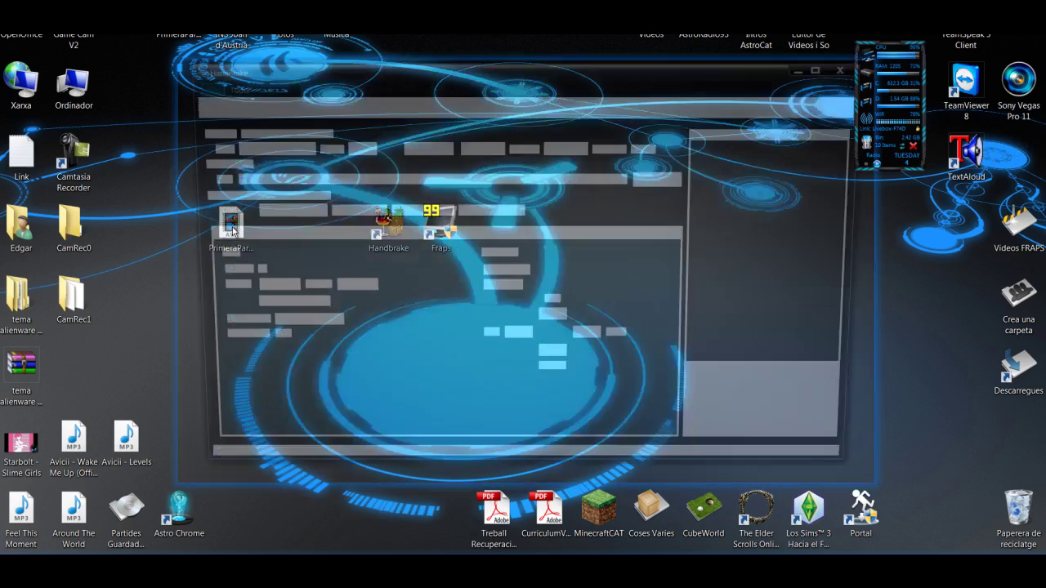
left_click_drag(355, 74, 441, 84)
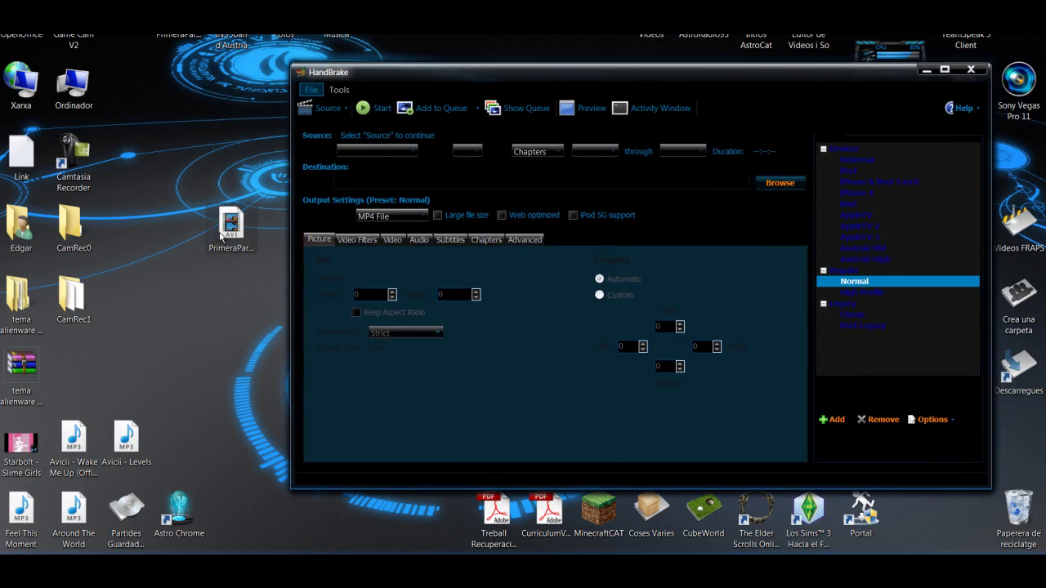
left_click_drag(231, 235, 368, 185)
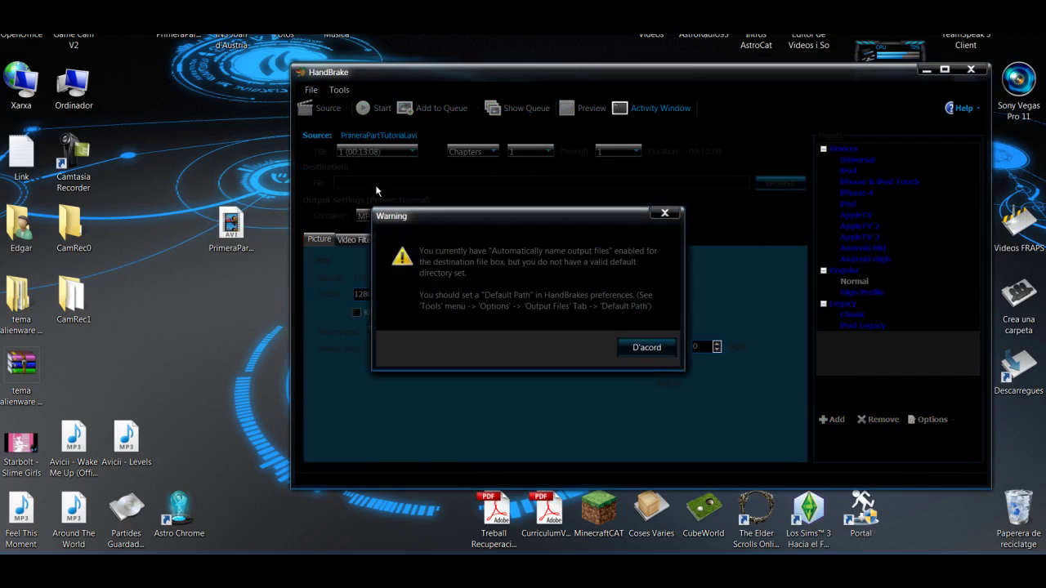
left_click(649, 352)
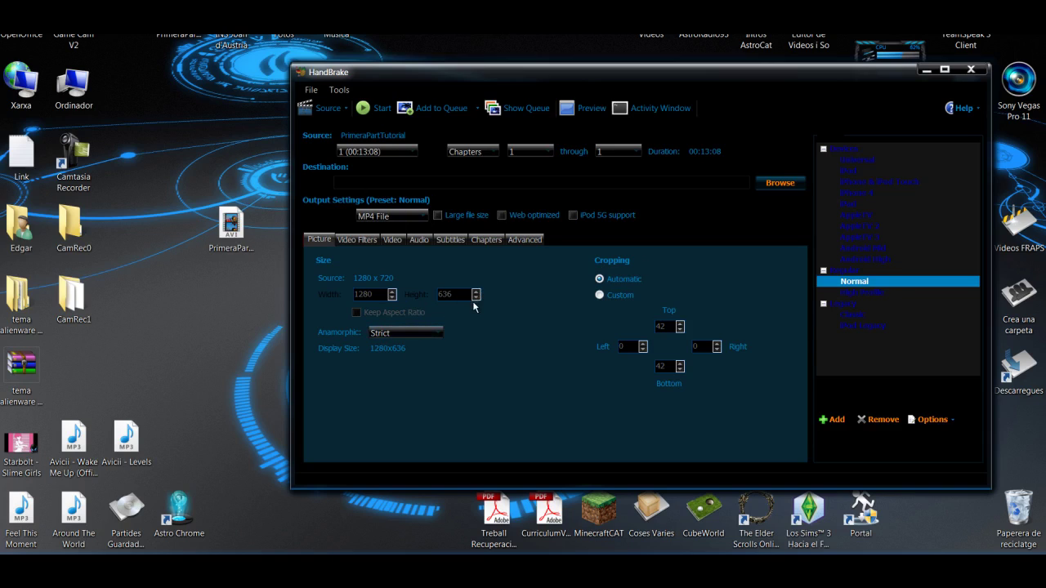
Step: Set Anamorphic to None and the output picture height to 720
left_click(407, 334)
scroll(408, 348, "up", 1)
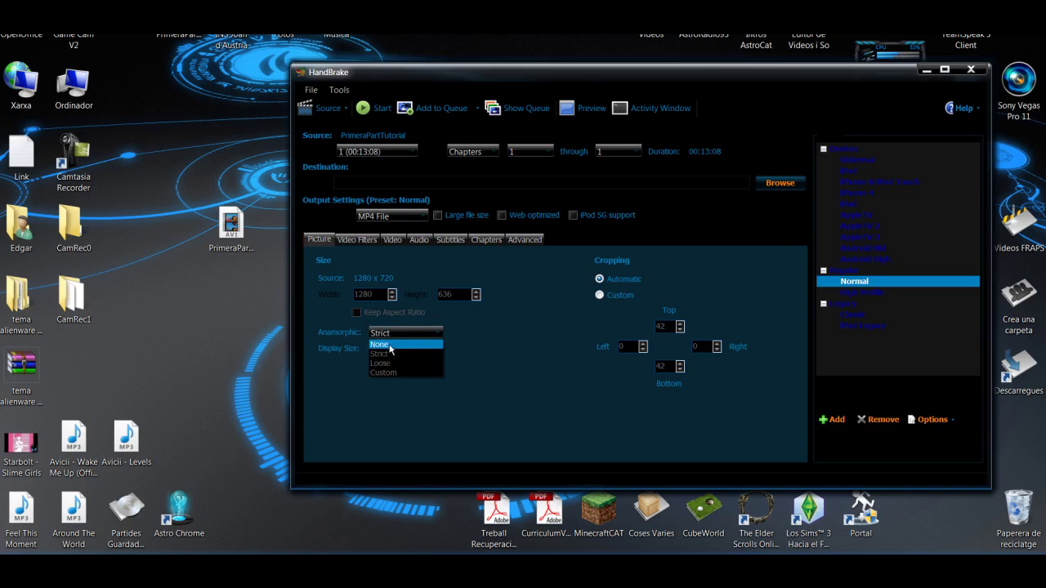
left_click(391, 345)
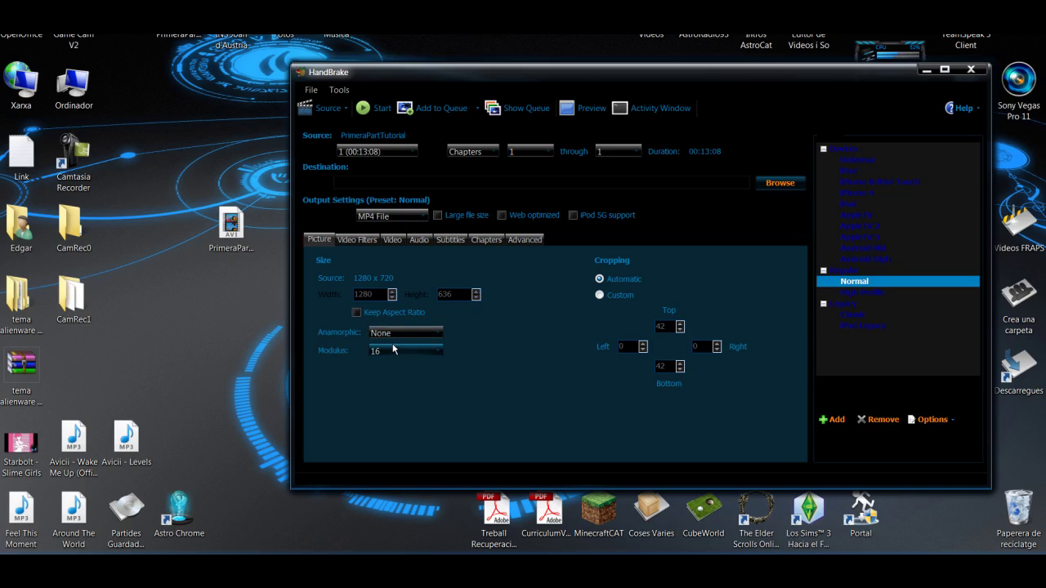
left_click(476, 292)
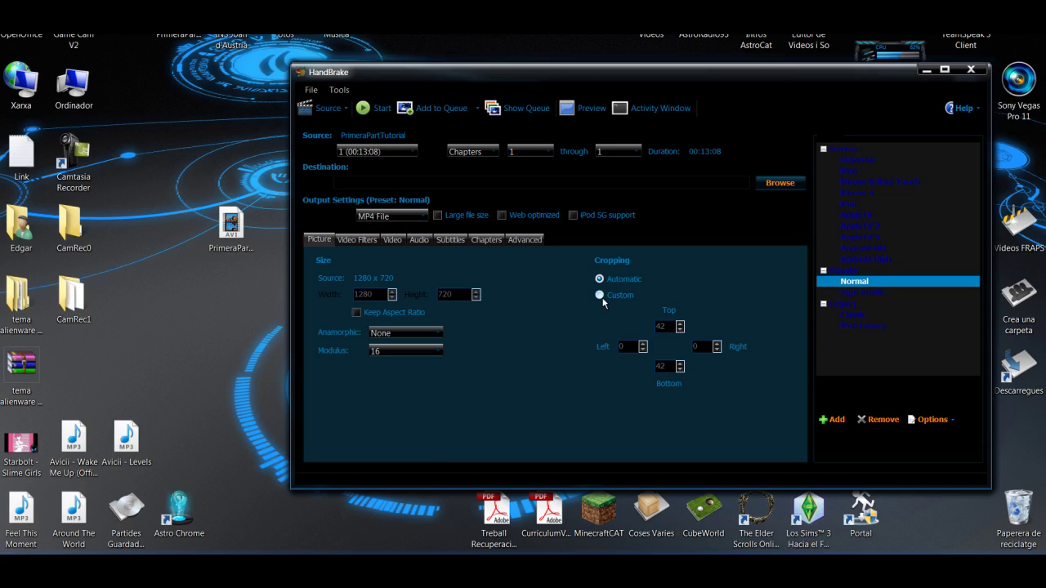
Step: Switch cropping to Custom and lower the top and bottom crop values
left_click(600, 296)
double_click(679, 330)
double_click(681, 332)
left_click(681, 371)
left_click(681, 370)
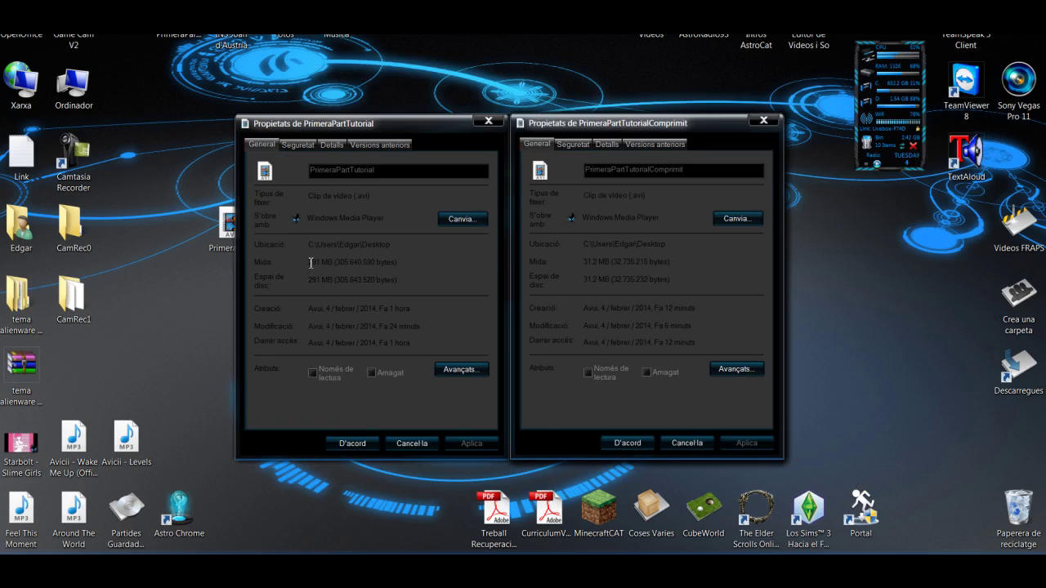
Step: Compare the file sizes of PrimeraPartTutorial and PrimeraPartTutorialComprimit in their properties windows
left_click_drag(310, 262, 324, 263)
left_click(586, 262)
left_click_drag(582, 261, 626, 262)
key("super+d")
Step: Switch to the YouTube upload page and upload the PrimeraPartTutorialComprimit video from the desktop
mouse_move(287, 266)
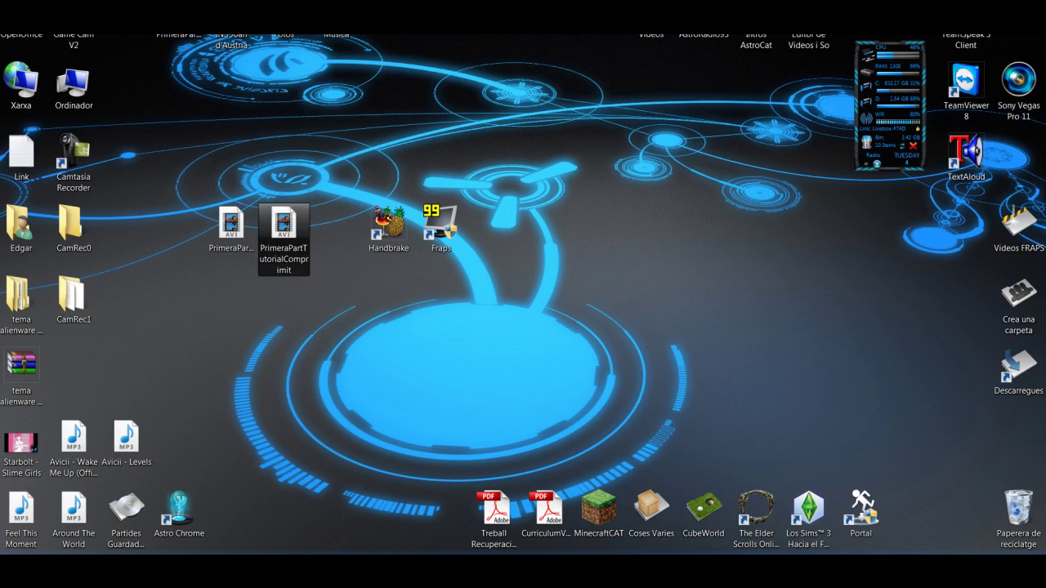
left_click(218, 452)
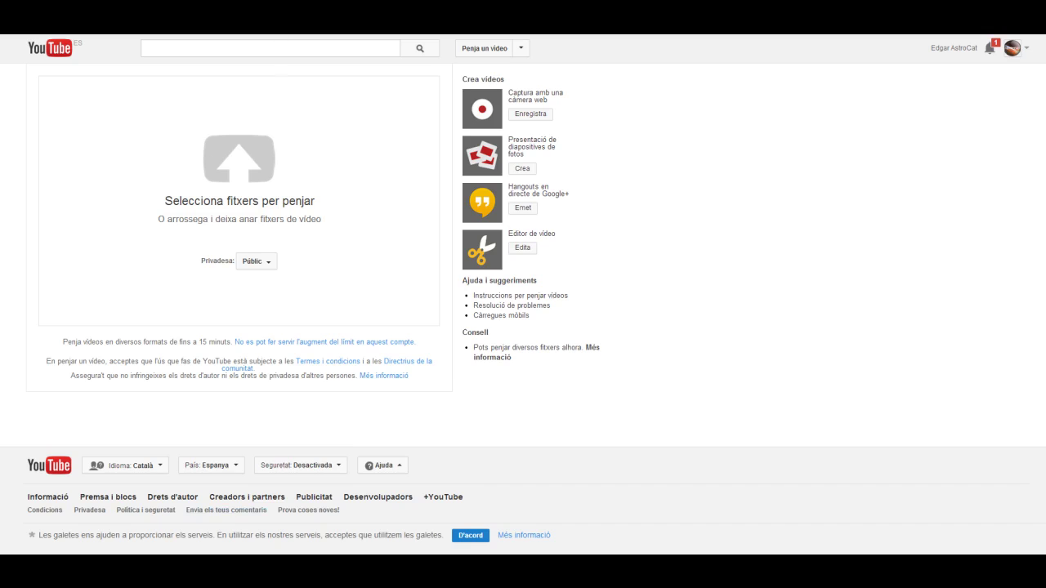
key("super+Right")
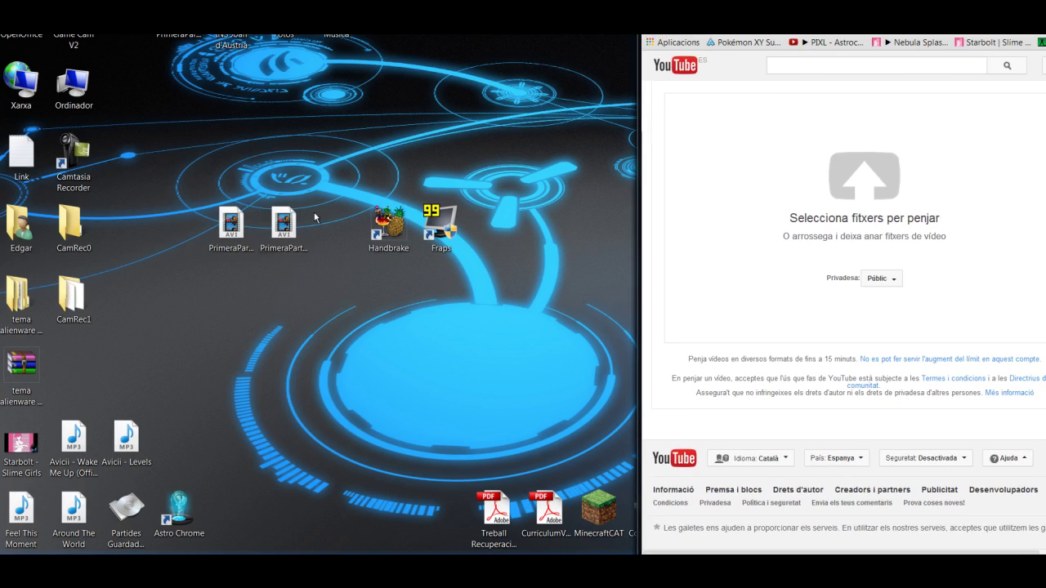
left_click(284, 224)
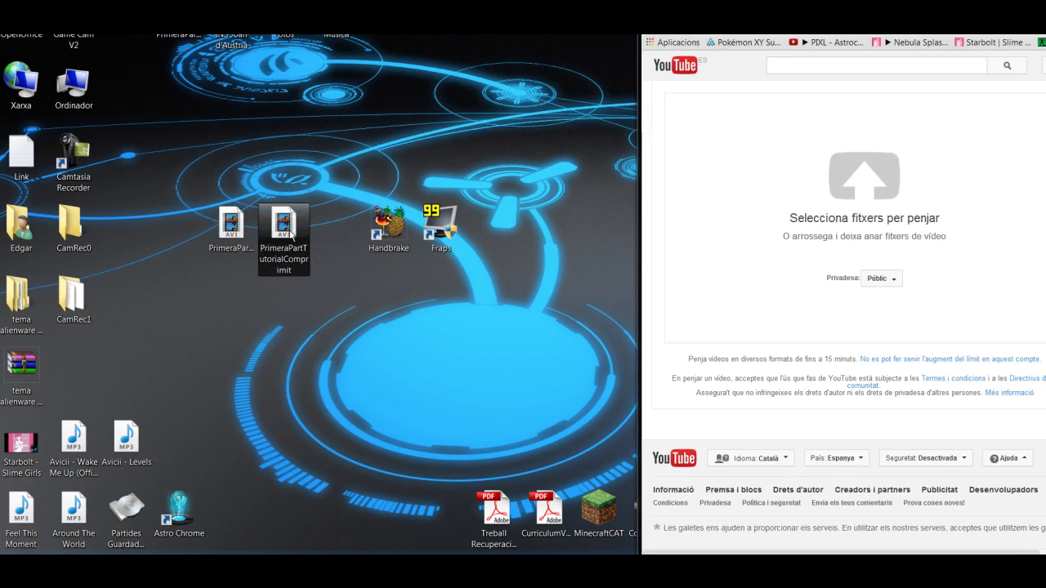
left_click_drag(290, 235, 738, 201)
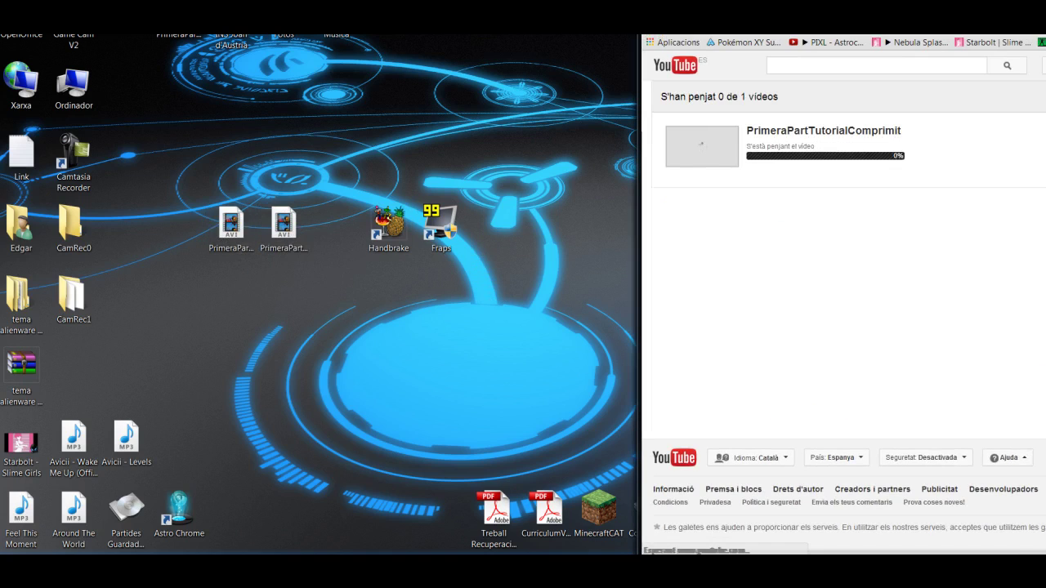
key("super+Up")
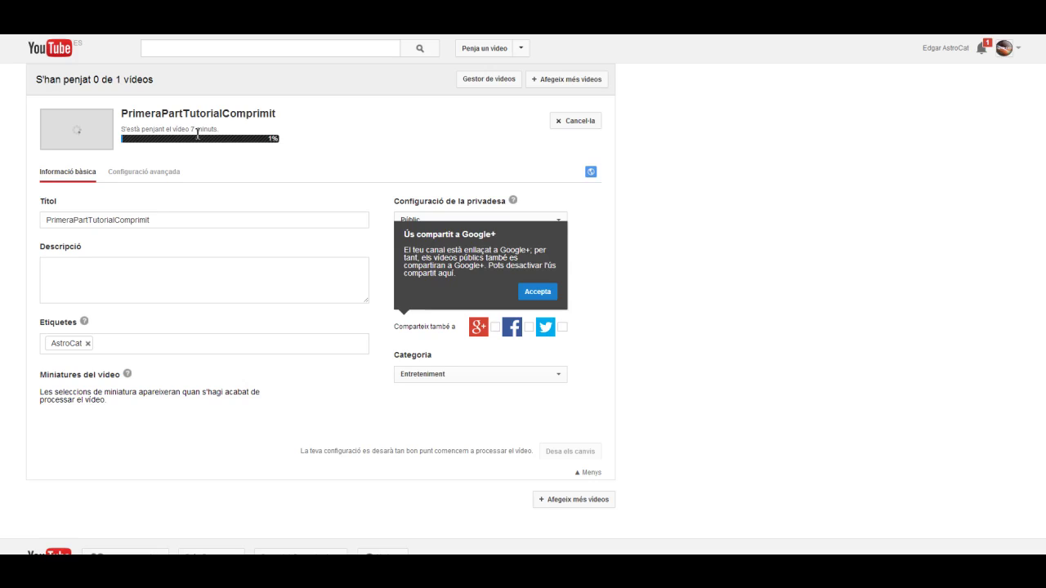
Step: Go through the title and description fields of the PrimeraPartTutorialComprimit upload
left_click(205, 218)
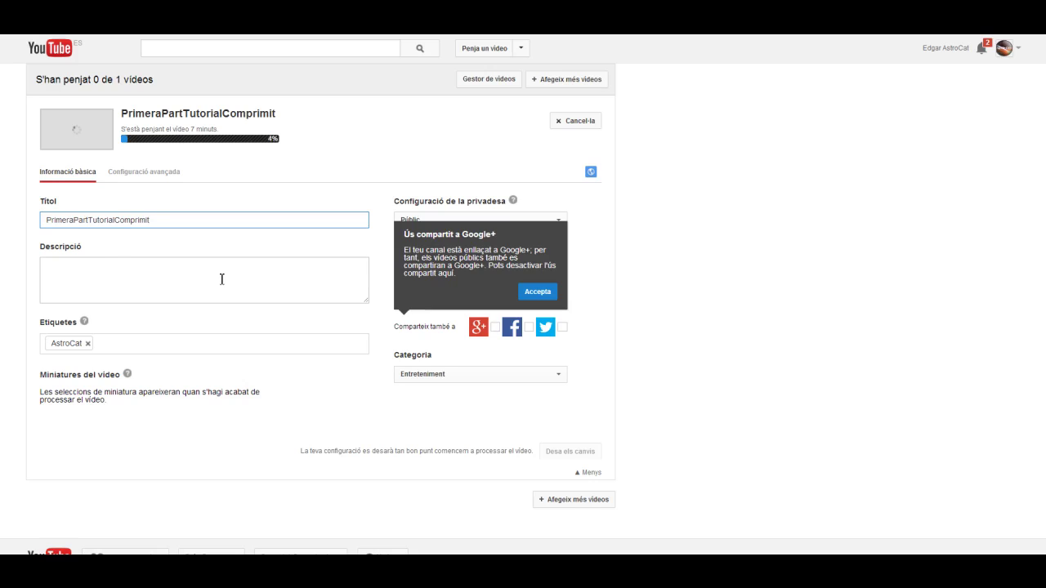
left_click(174, 275)
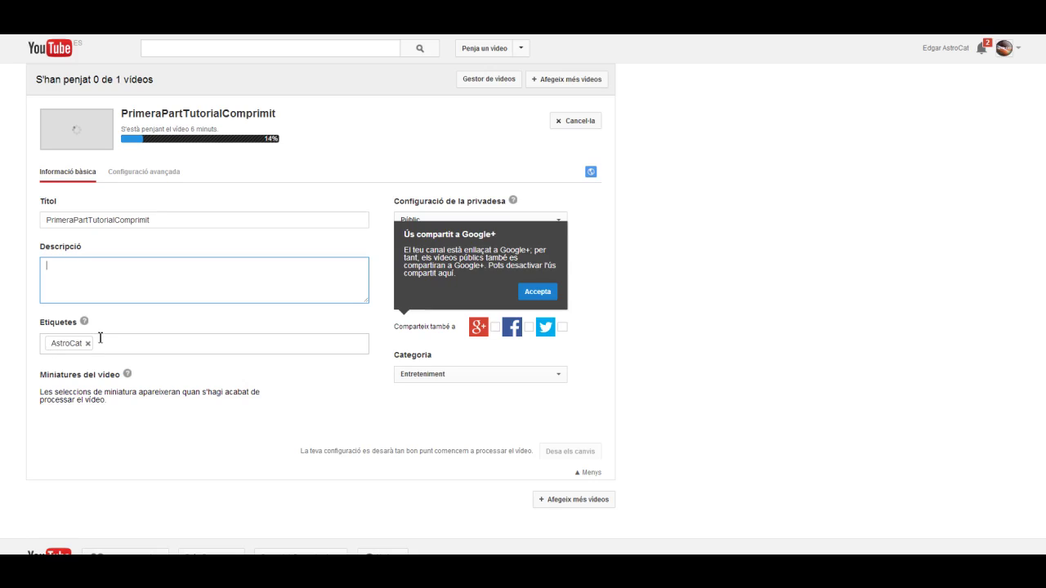
Step: Add the tags Minecaft.cat, Primera and Part to the PrimeraPartTutorialComprimit upload
left_click(100, 341)
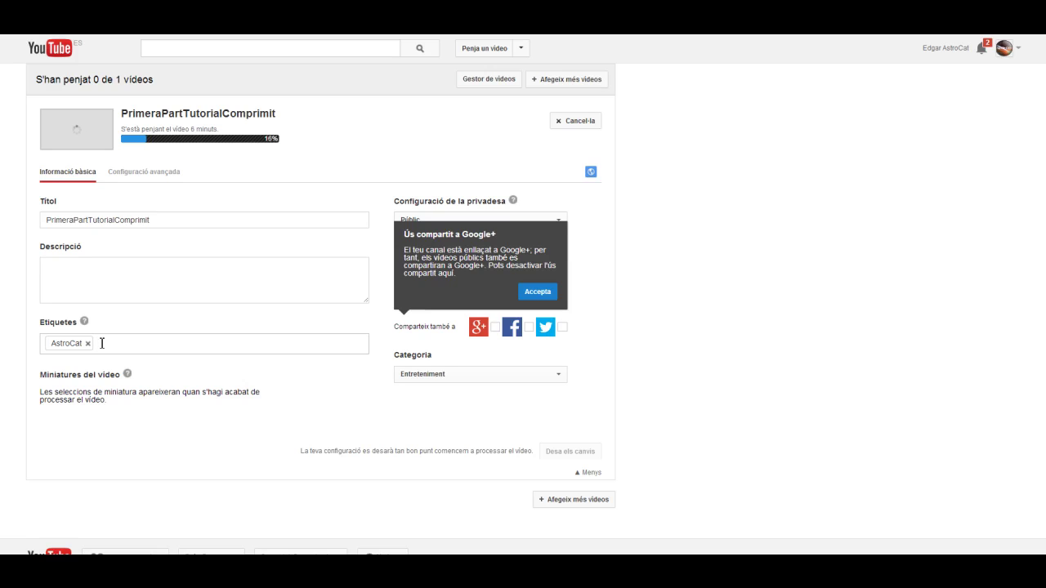
type("Mine")
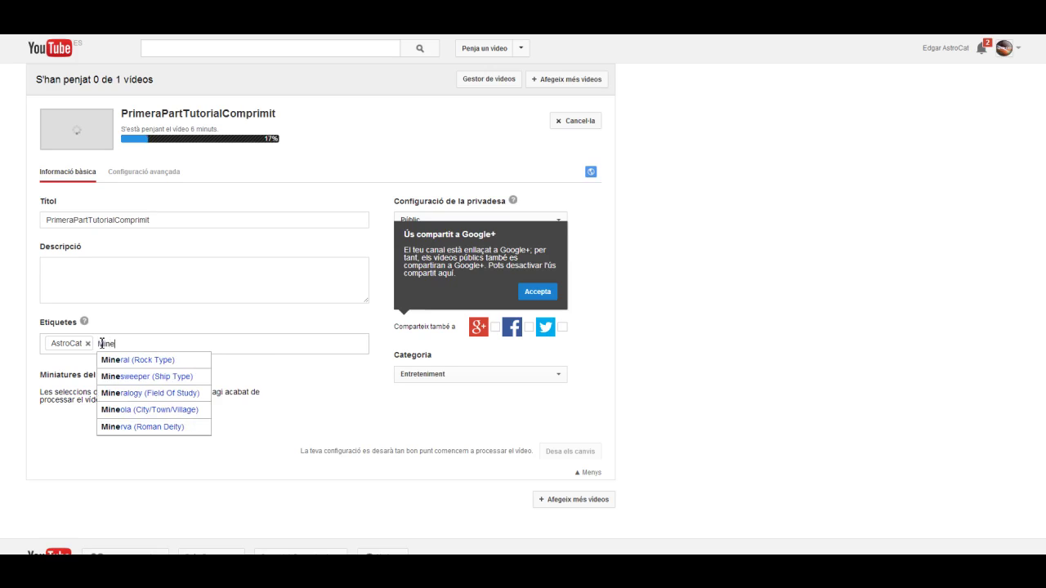
type("caft")
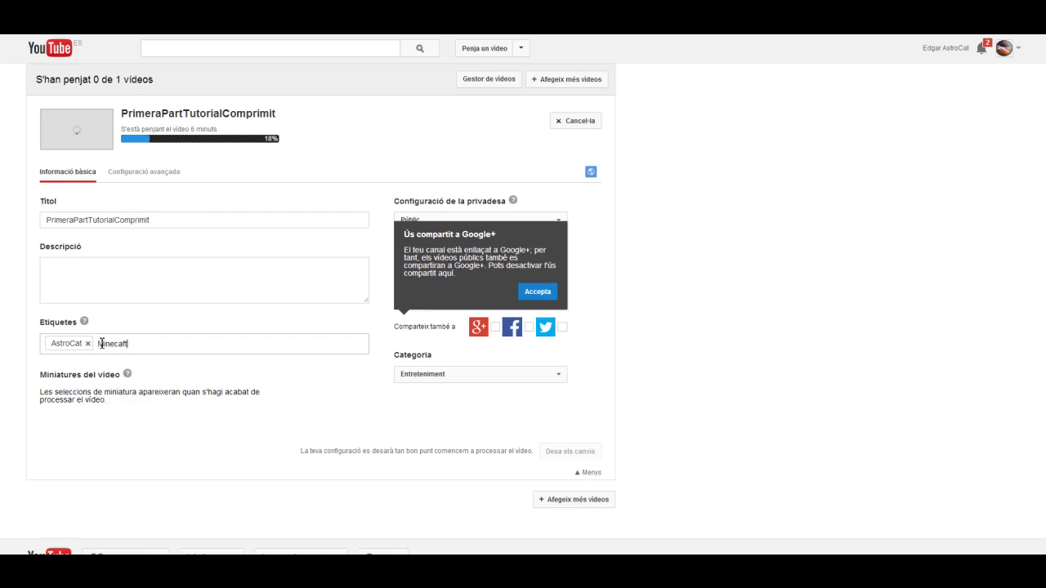
type(".cat")
key("Return")
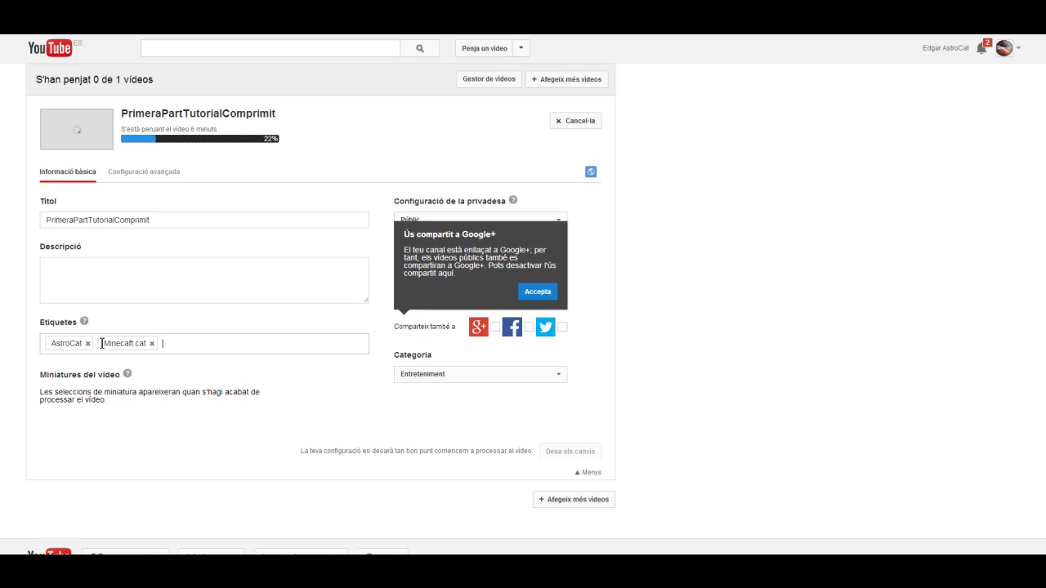
type("Primera")
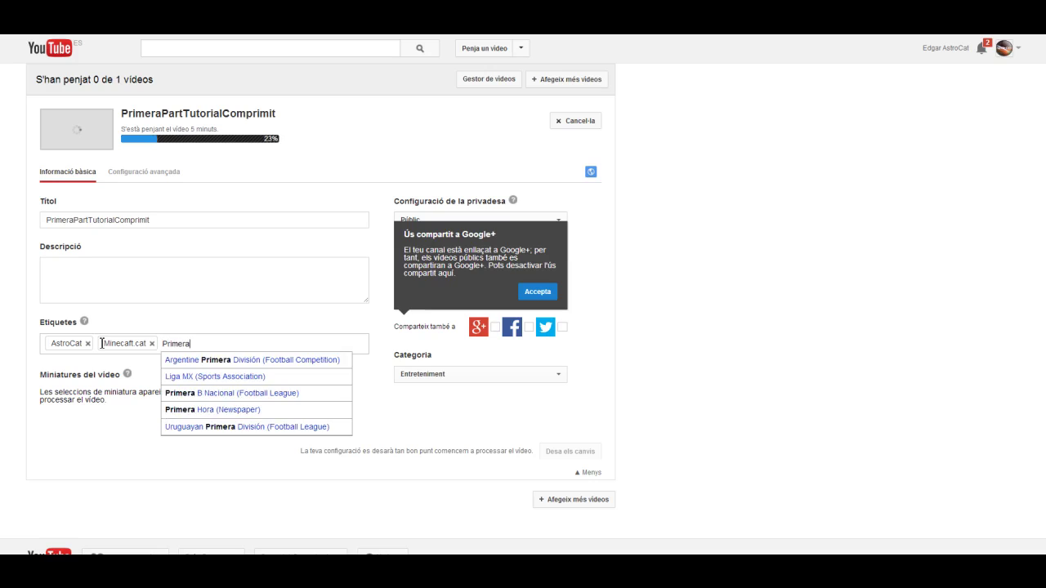
key("Return")
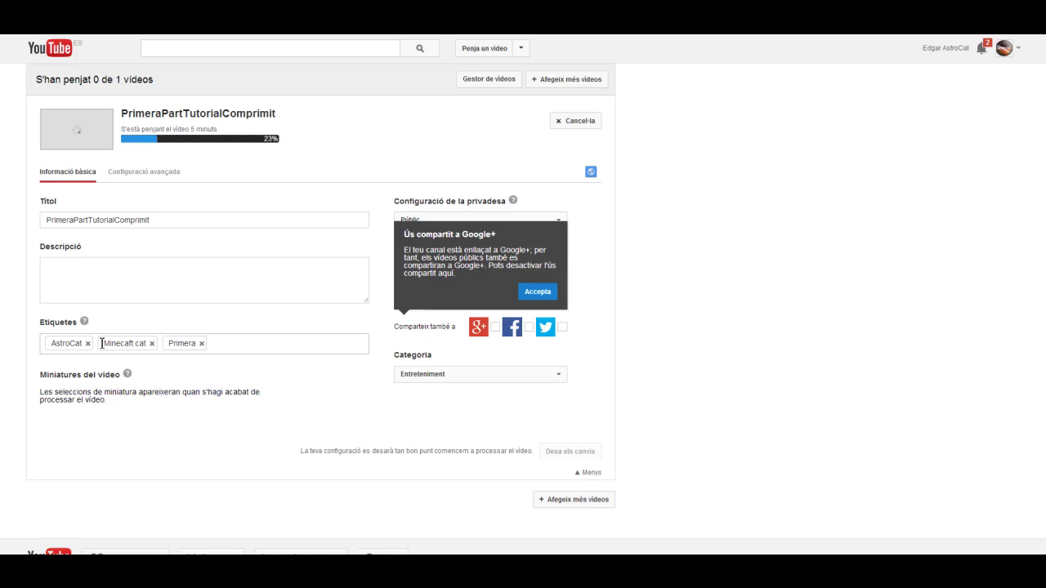
type("Part")
key("Return")
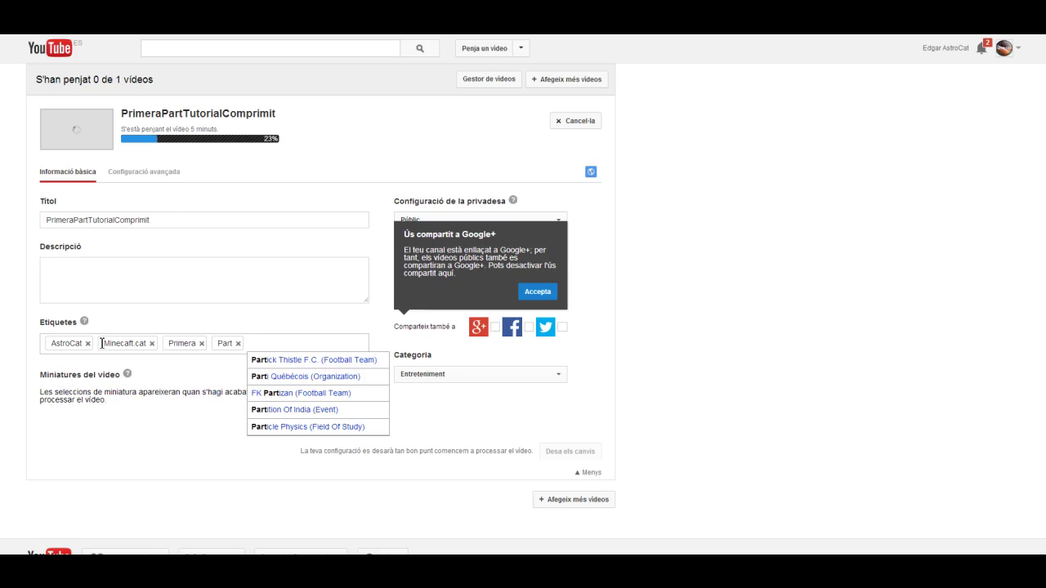
Step: Remove the Part, Primera and Minecaft.cat tags from the video, keeping only AstroCat
key("BackSpace")
key("BackSpace")
key("BackSpace")
key("BackSpace")
key("BackSpace")
key("BackSpace")
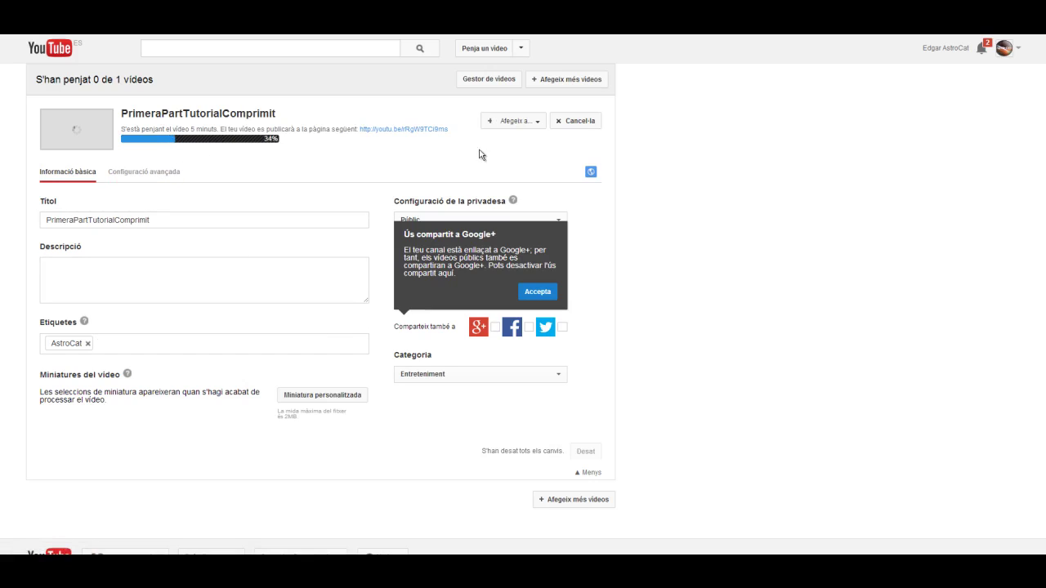
Step: Look at the playlists available for the video, and dismiss the processing-speed and Google+ sharing notices
left_click(538, 123)
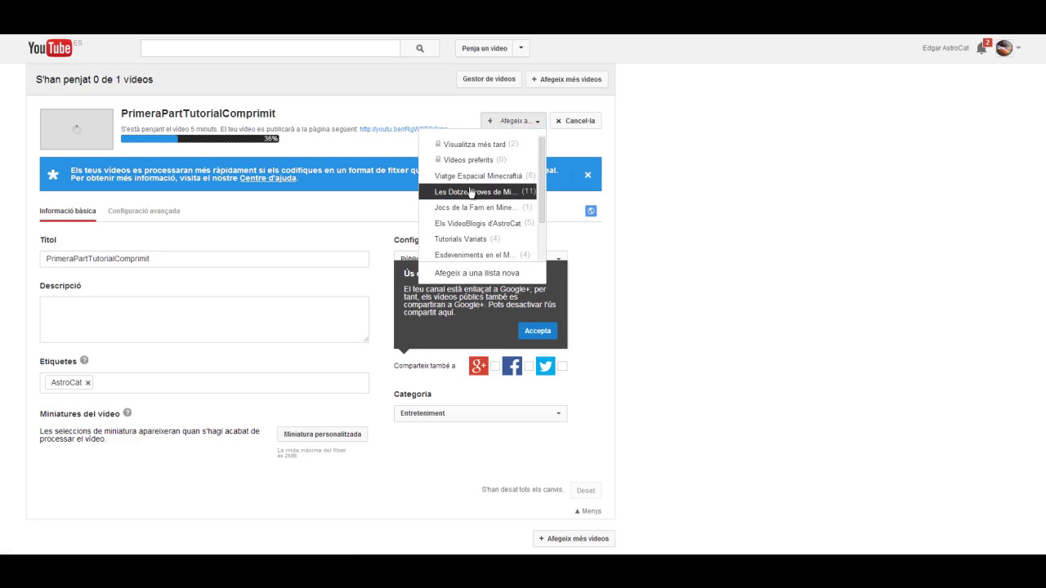
left_click(503, 121)
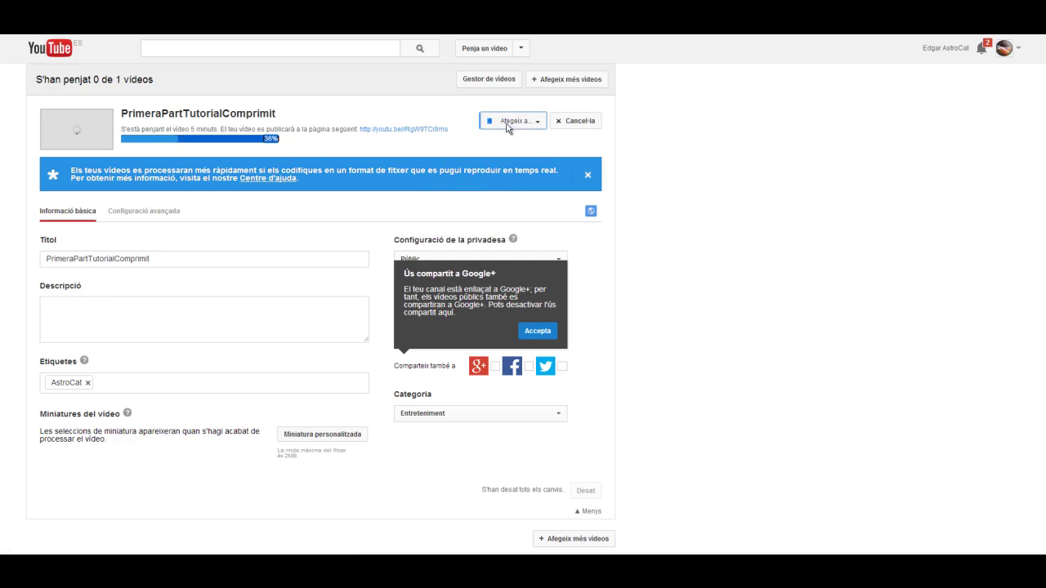
left_click(586, 174)
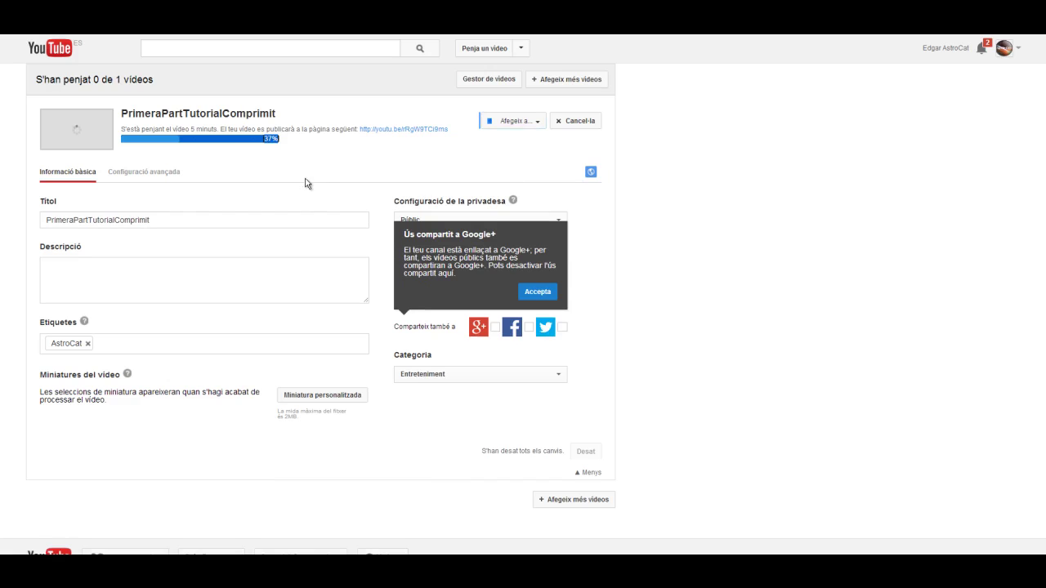
left_click(543, 293)
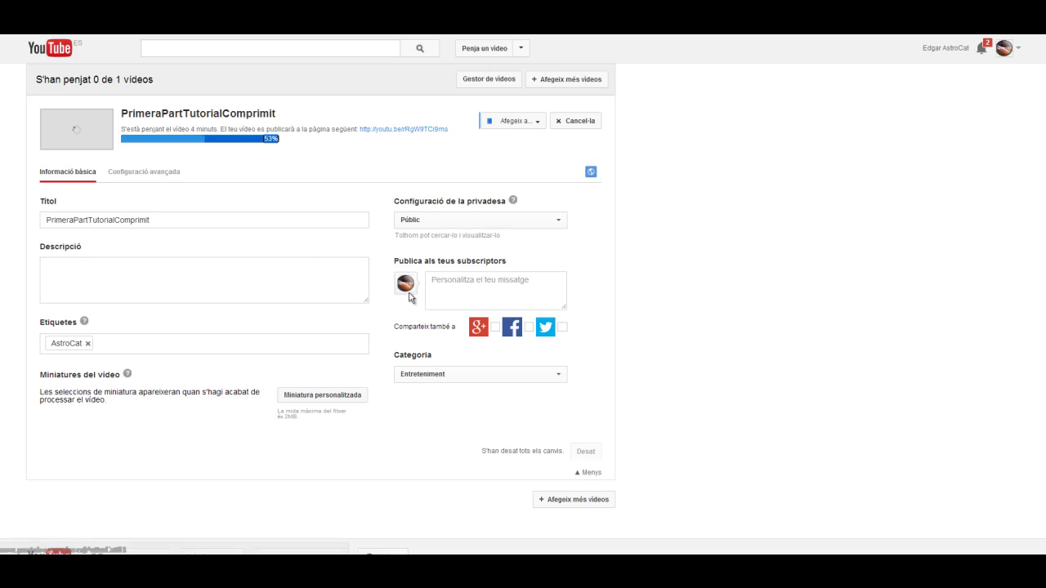
Step: Try the Privat and Ocult privacy settings for the video, and return it to Públic
left_click(531, 222)
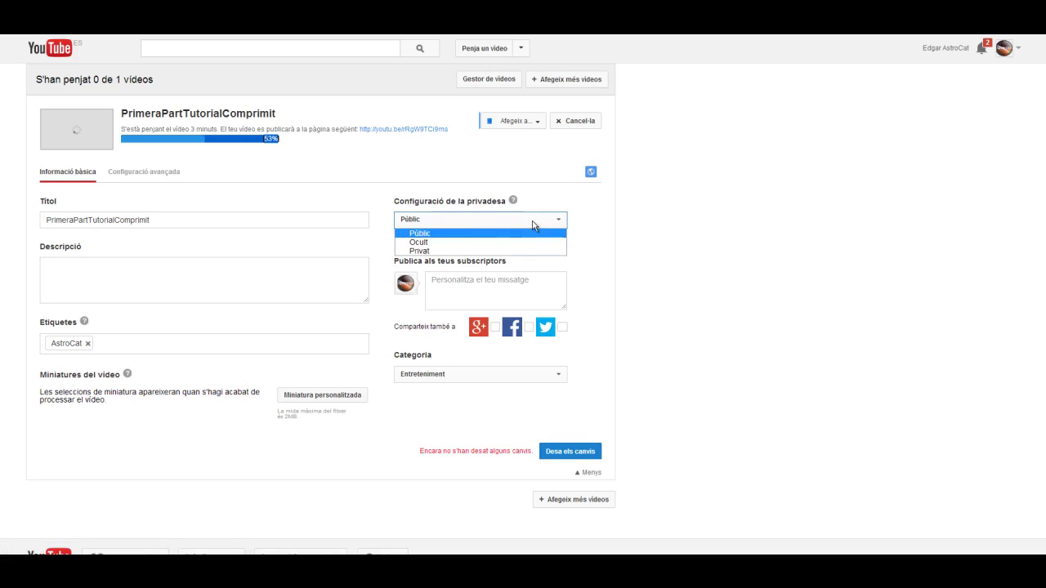
left_click(424, 252)
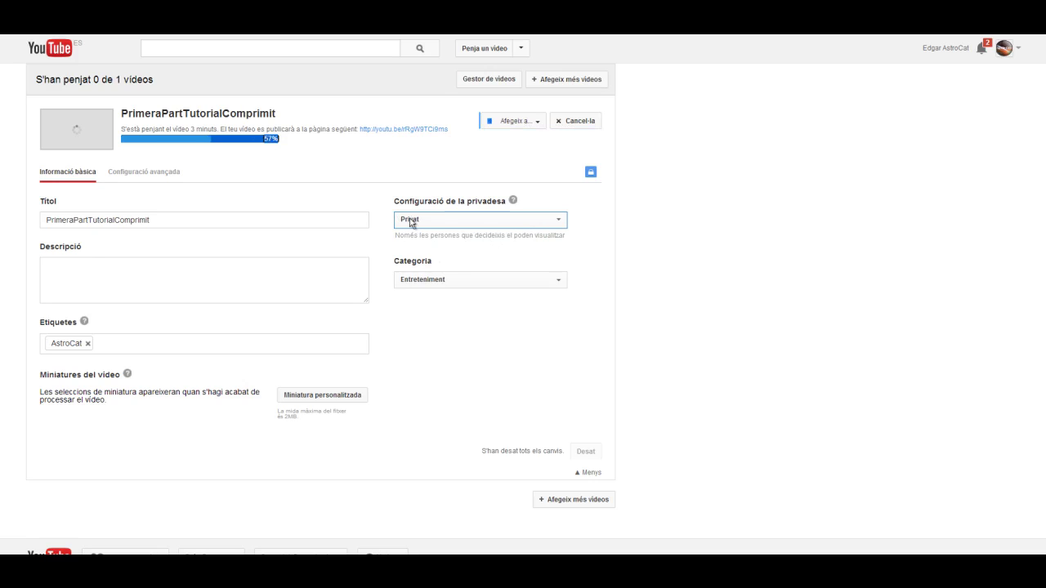
left_click(442, 227)
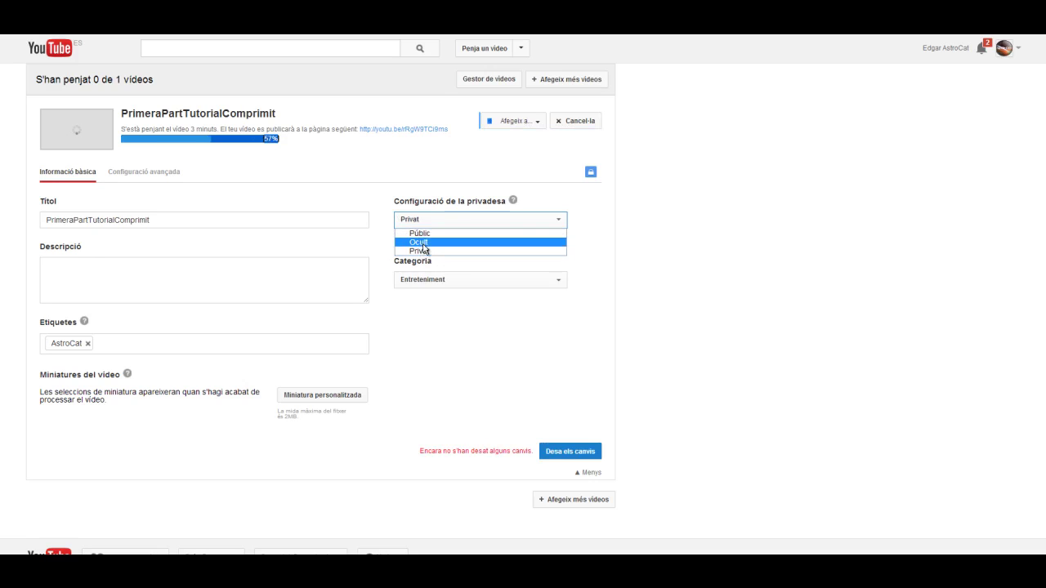
left_click(425, 243)
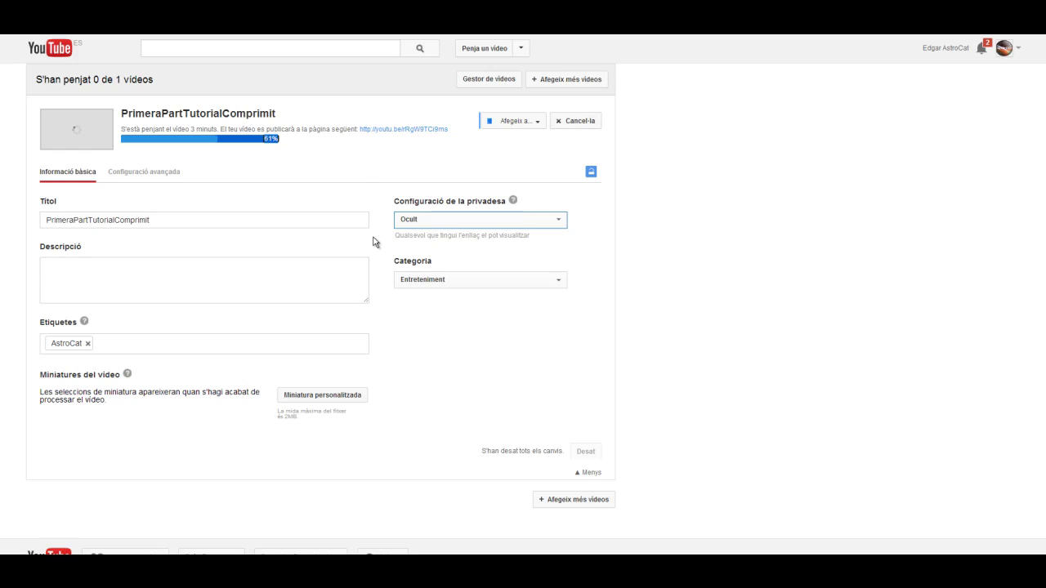
left_click(430, 220)
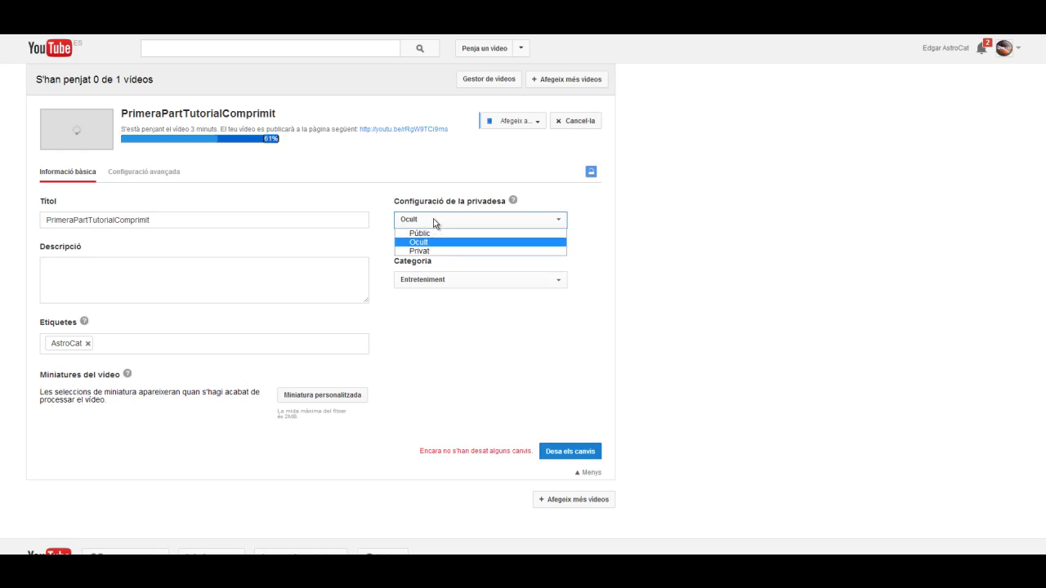
left_click(425, 232)
left_click(422, 221)
left_click(422, 231)
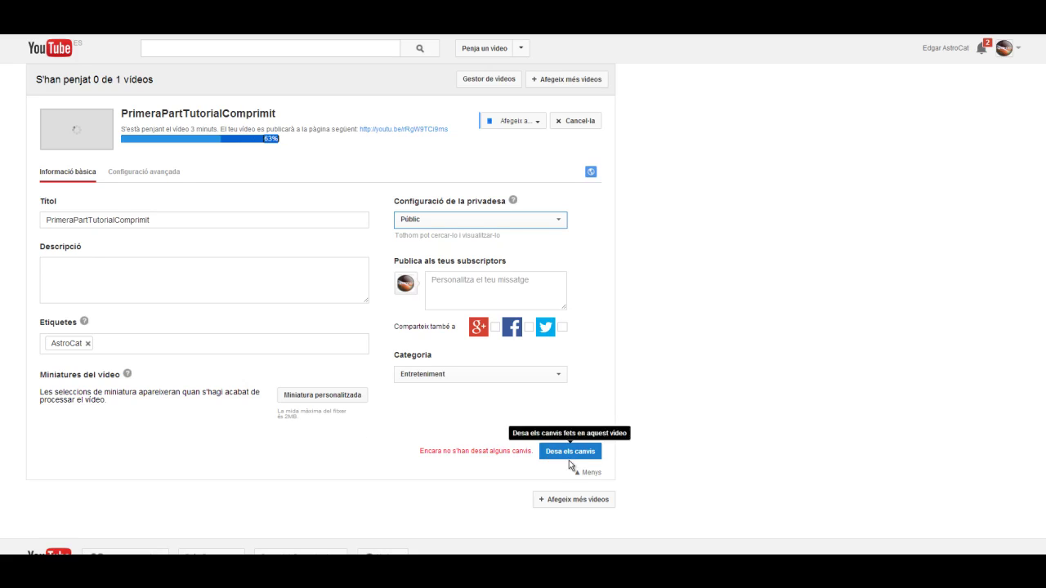
Step: Open the video's advanced settings and look at the choices for allowed comments
left_click(127, 175)
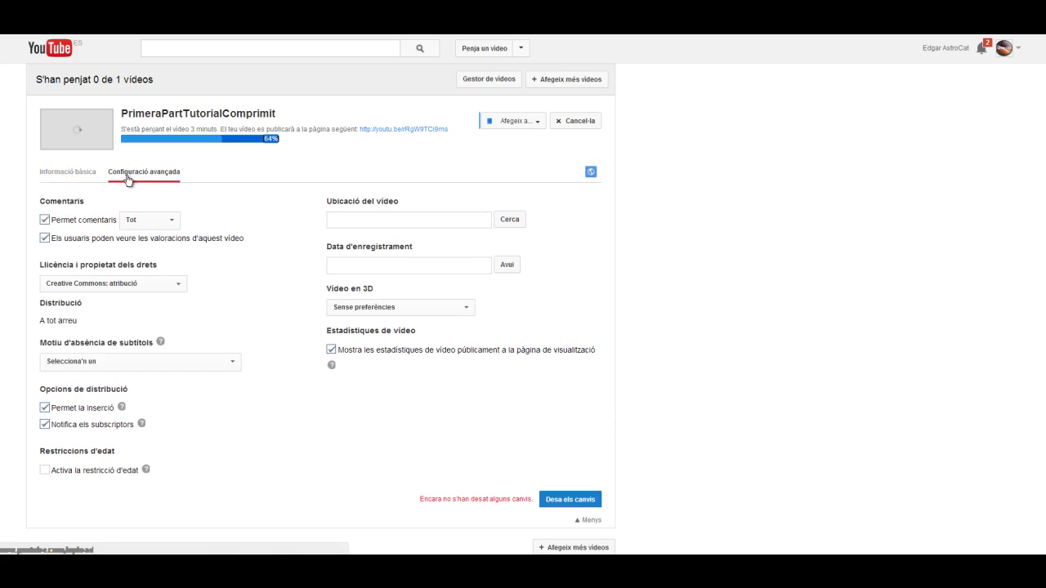
left_click(136, 222)
left_click(131, 228)
Step: Try the standard YouTube licence for the video, and return the licence to Creative Commons: atribució
left_click(137, 283)
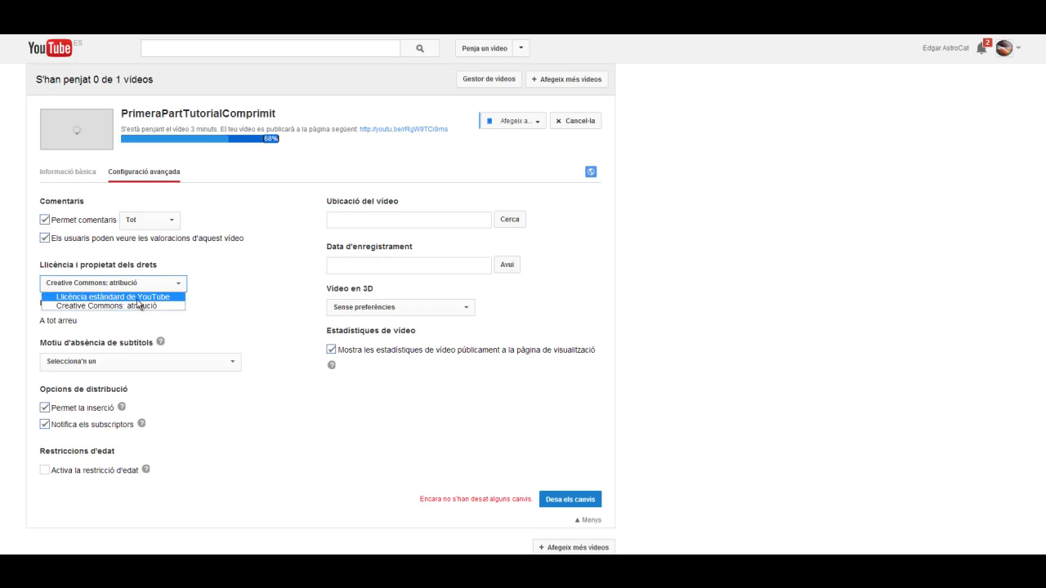
left_click(136, 298)
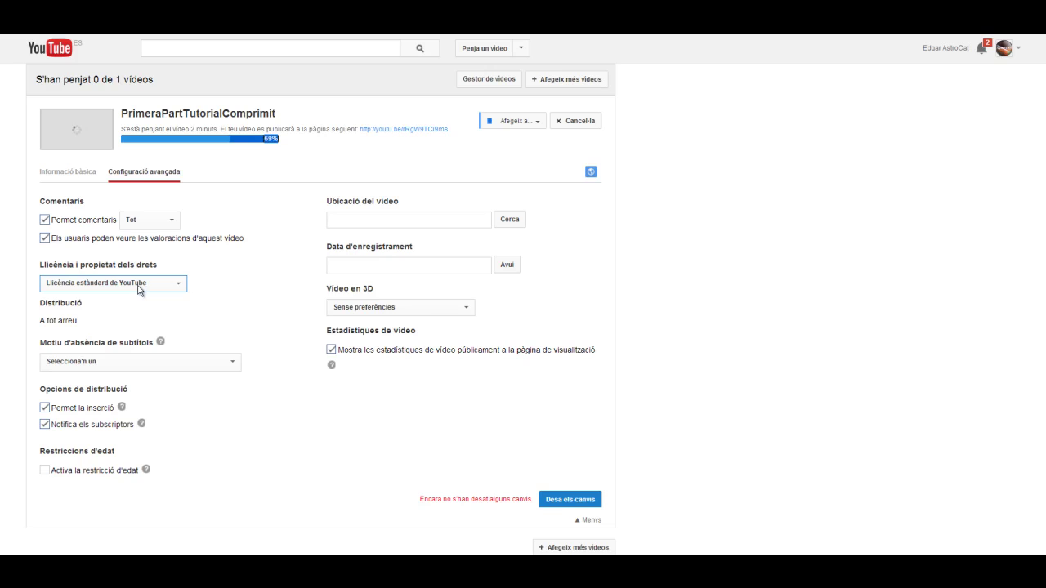
left_click(139, 286)
left_click(141, 306)
left_click(119, 287)
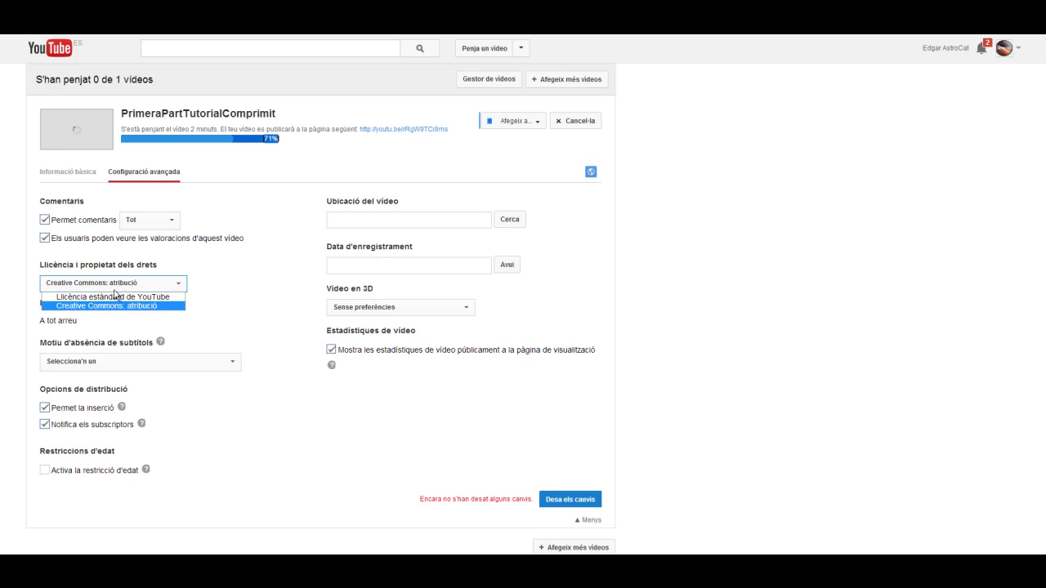
left_click(122, 287)
left_click(124, 286)
left_click(116, 296)
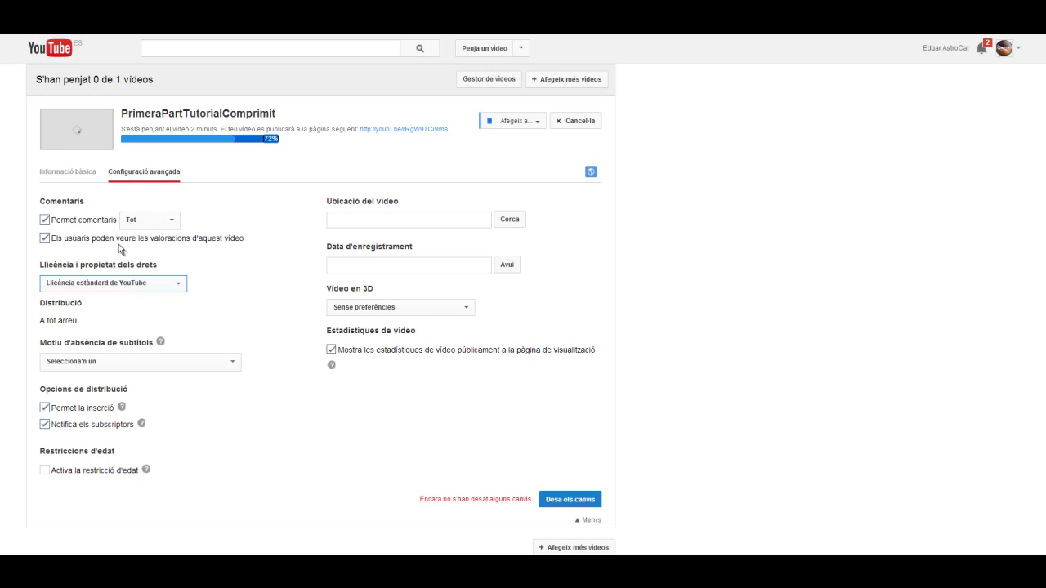
left_click(107, 289)
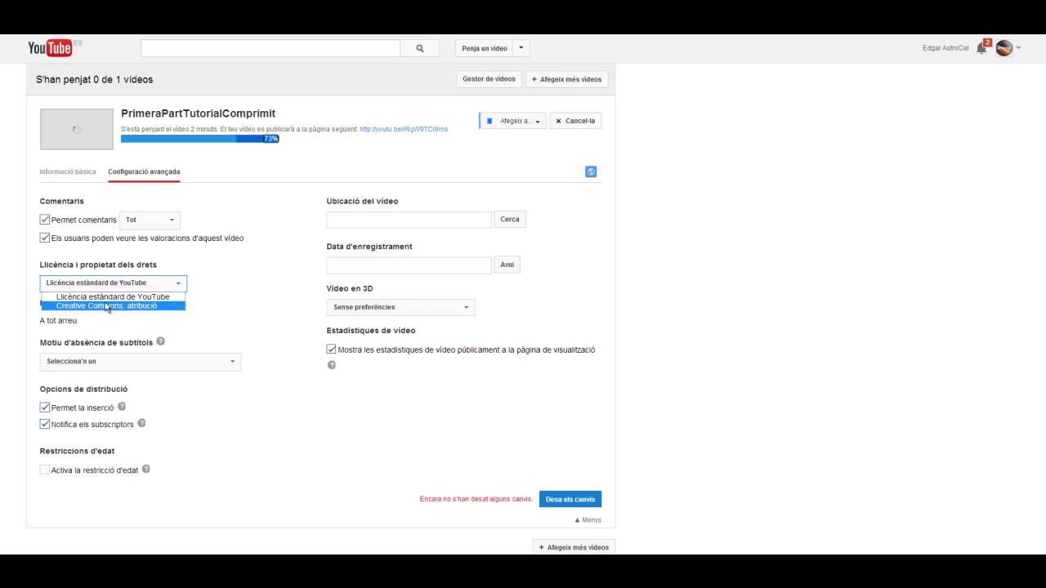
left_click(105, 303)
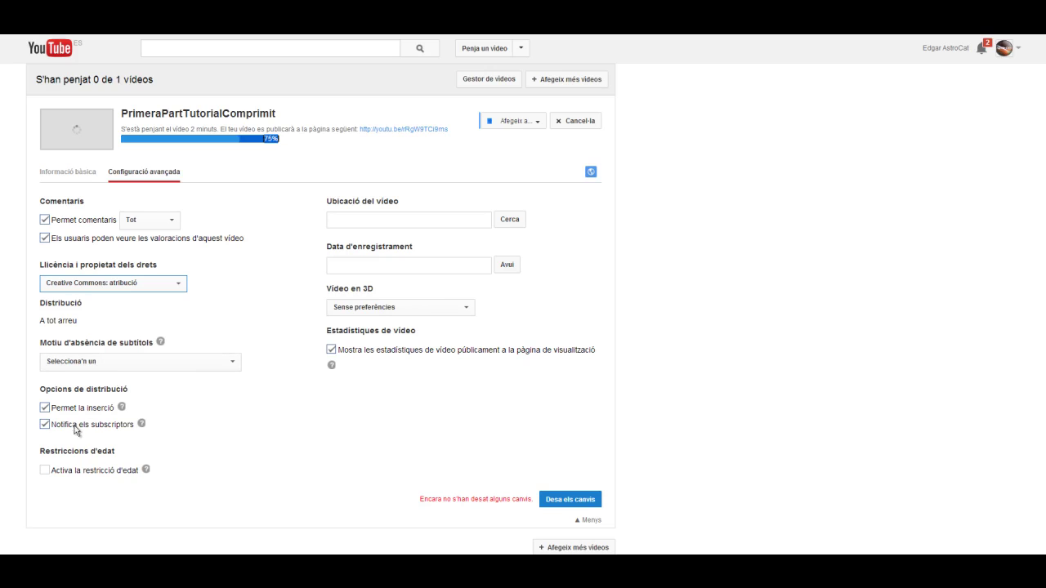
Step: Read the embedding and subscriber notification help, and look at the video location and recording date pickers
left_click(122, 408)
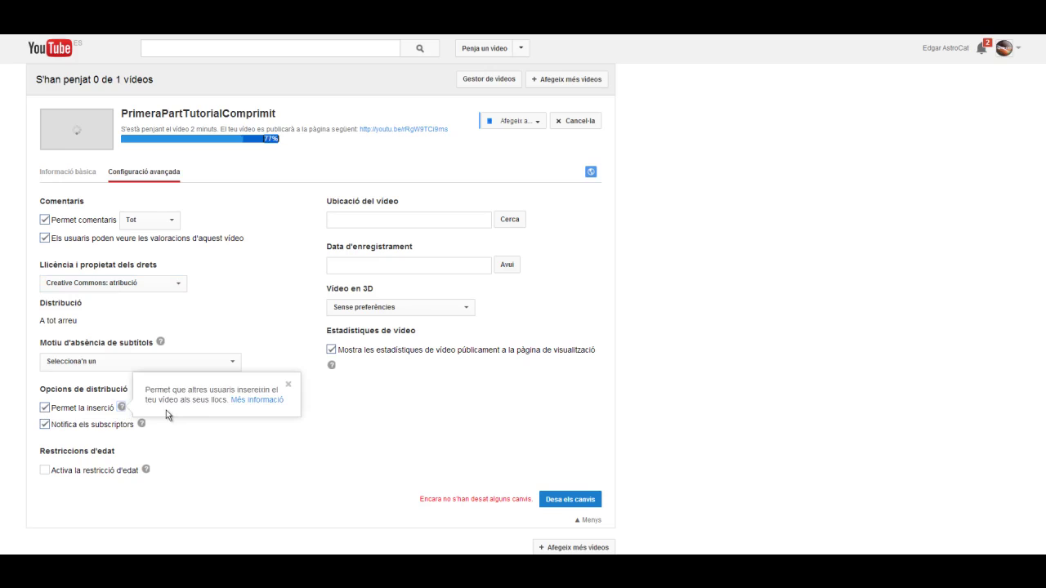
left_click(141, 424)
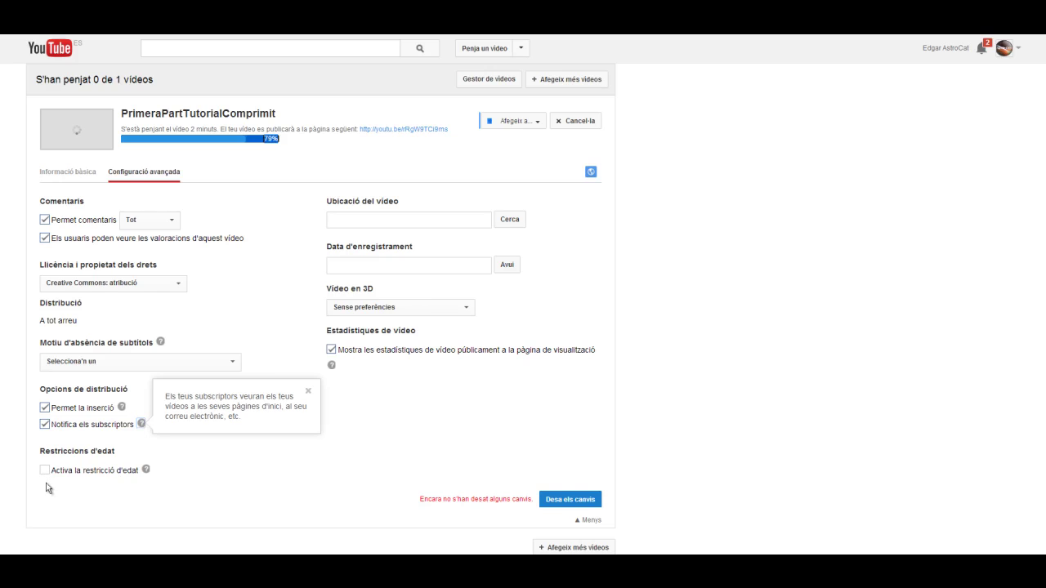
left_click(420, 220)
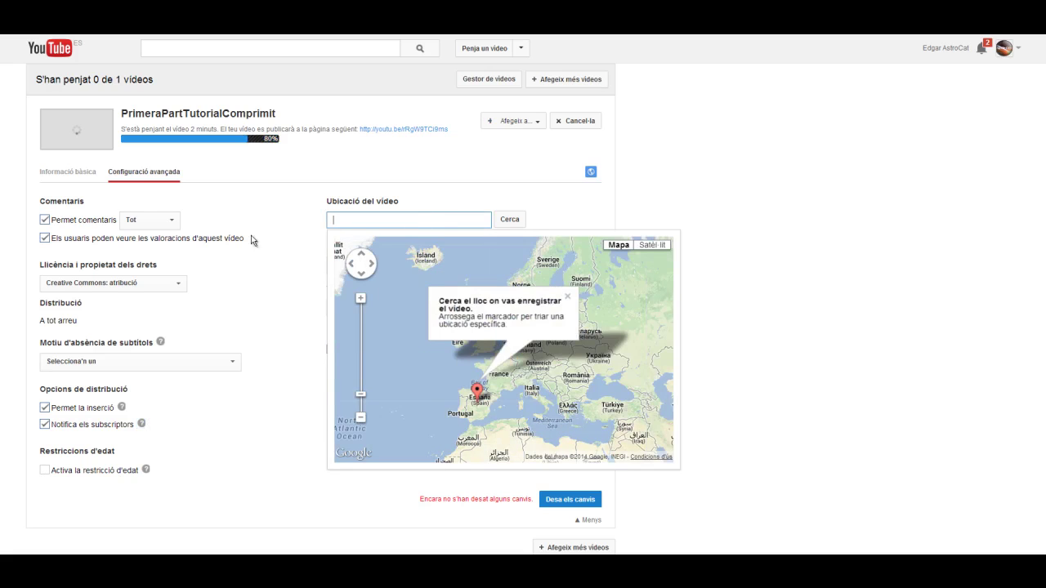
left_click(264, 257)
left_click(365, 263)
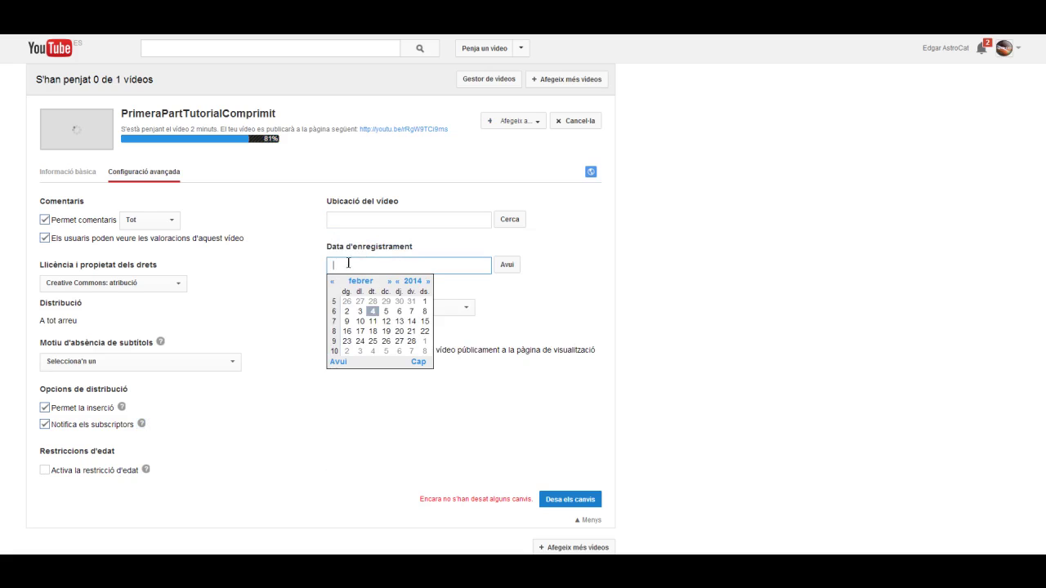
left_click(291, 287)
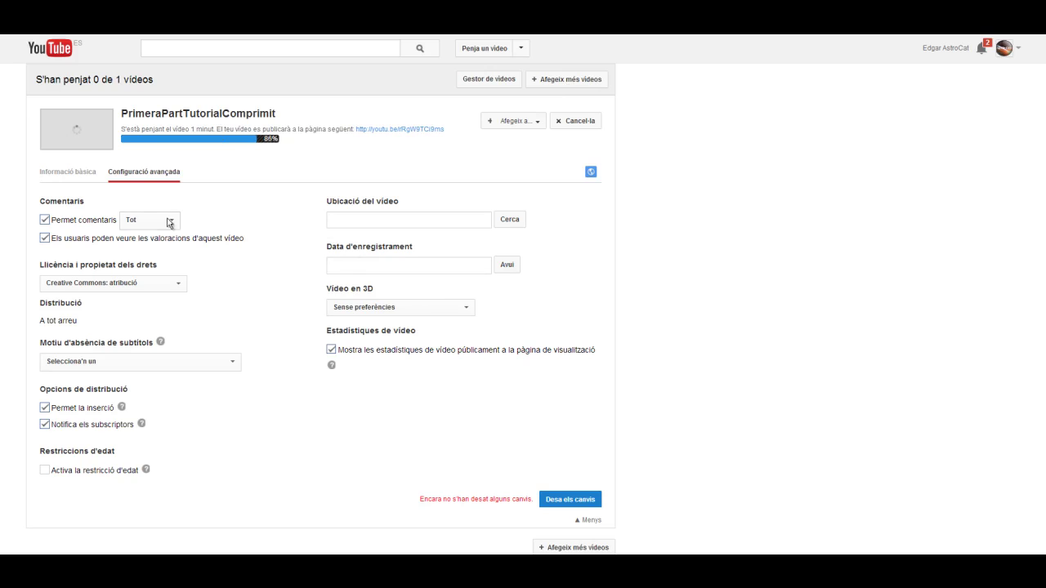
Step: Cancel the PrimeraPartTutorialComprimit upload and return to the YouTube home page
left_click(577, 124)
left_click(560, 304)
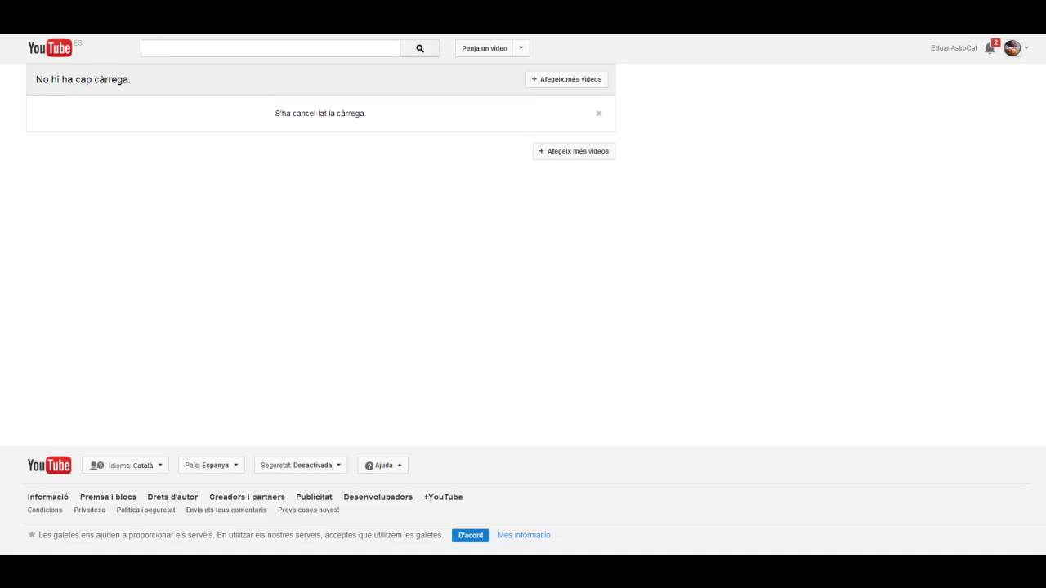
left_click(62, 55)
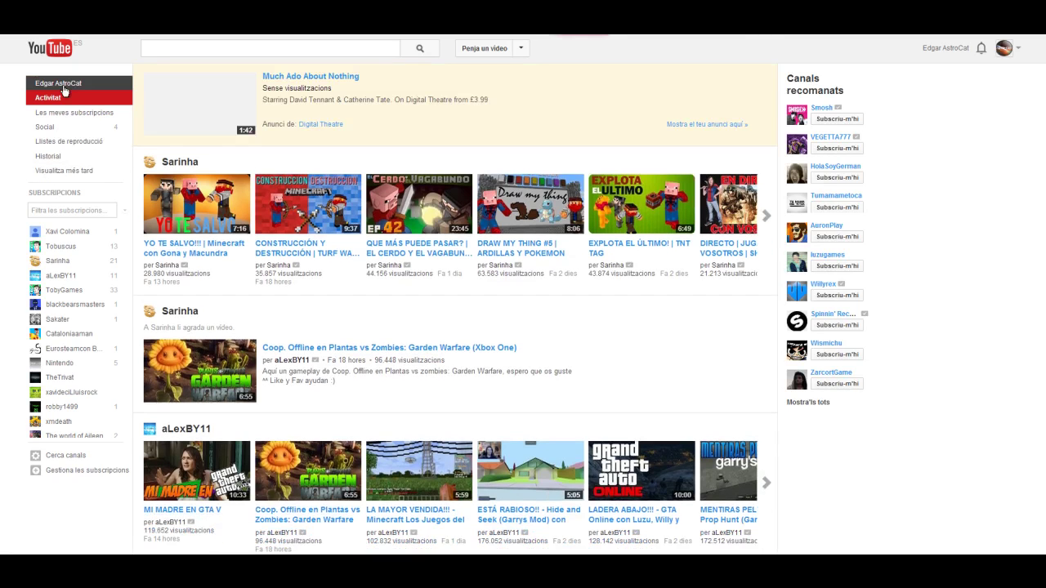
Step: Go to the own channel page and open the recent video "VideoBlogi d'AstroCat #2 NO VULL FER PUBLI, ESTEM?"
left_click(64, 90)
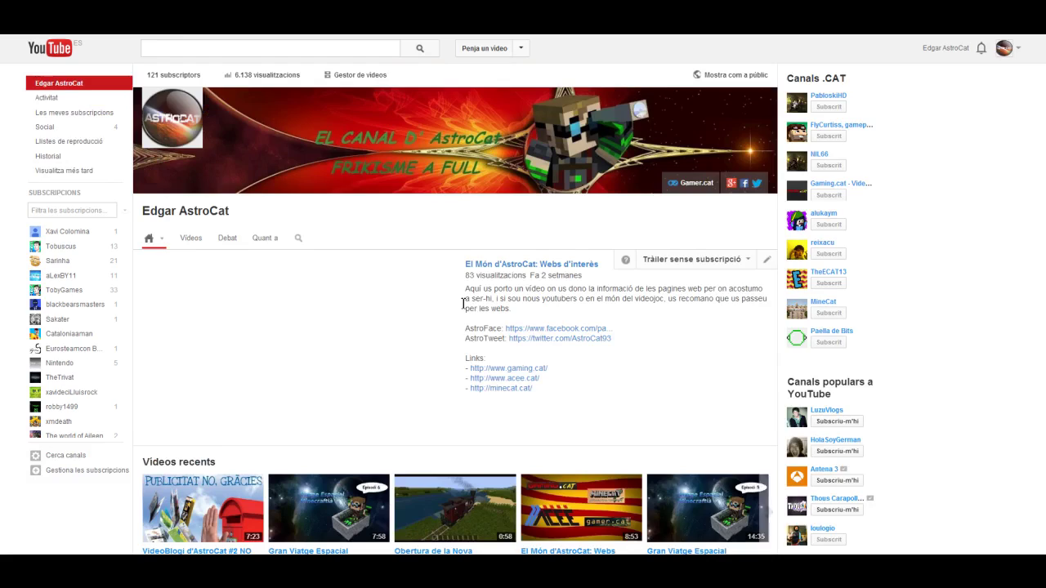
scroll(409, 310, "down", 3)
scroll(390, 381, "down", 1)
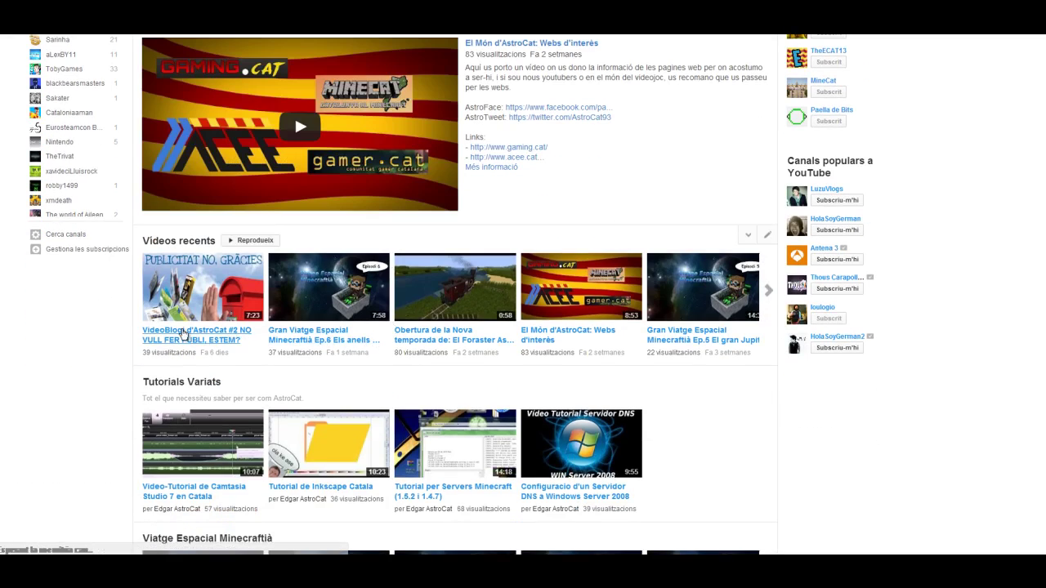
scroll(246, 331, "up", 4)
left_click(258, 327)
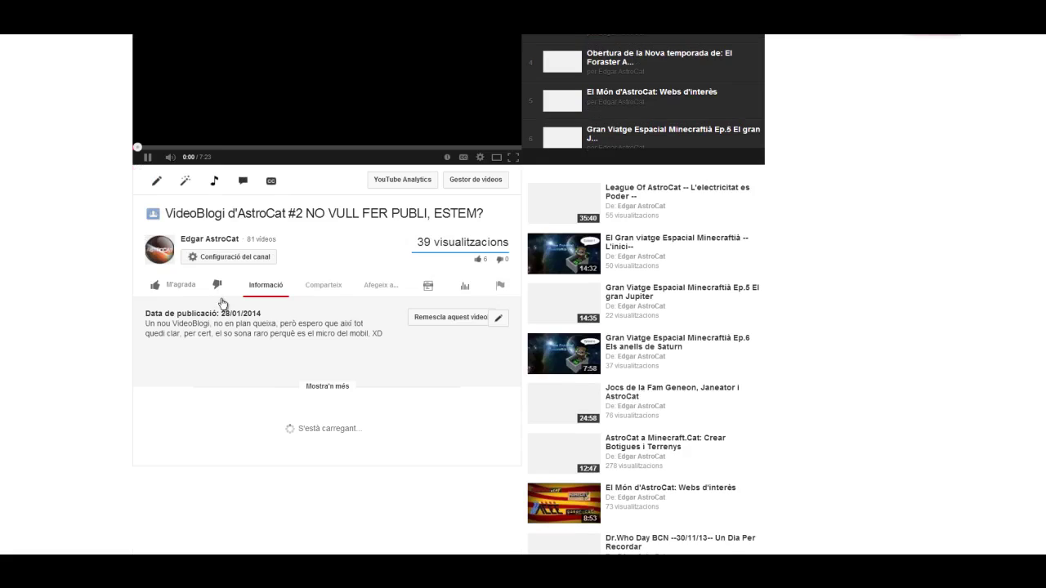
Step: Pause the open video and look through its description and viewer comments
left_click(147, 159)
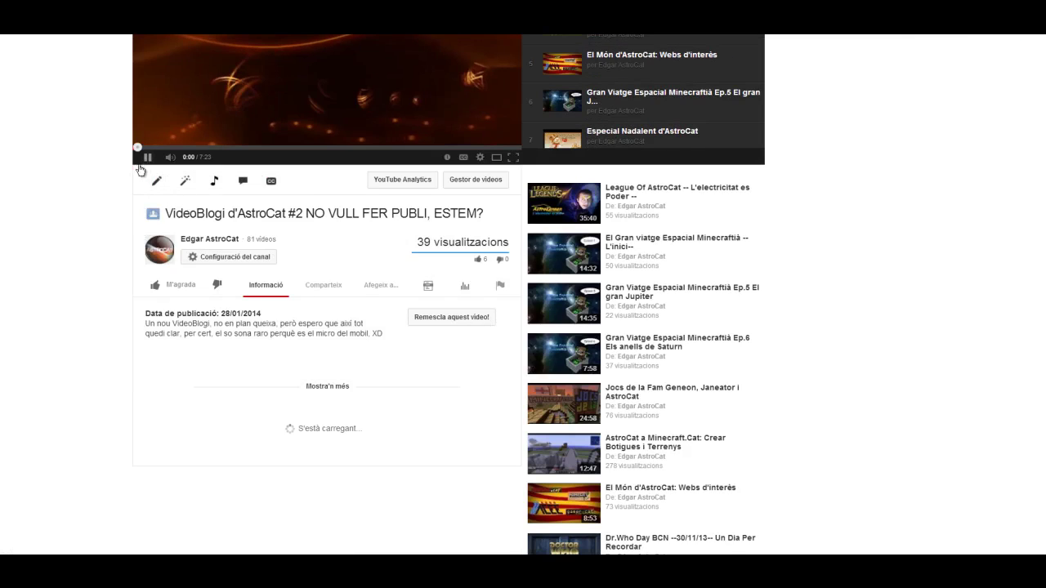
scroll(123, 281, "up", 2)
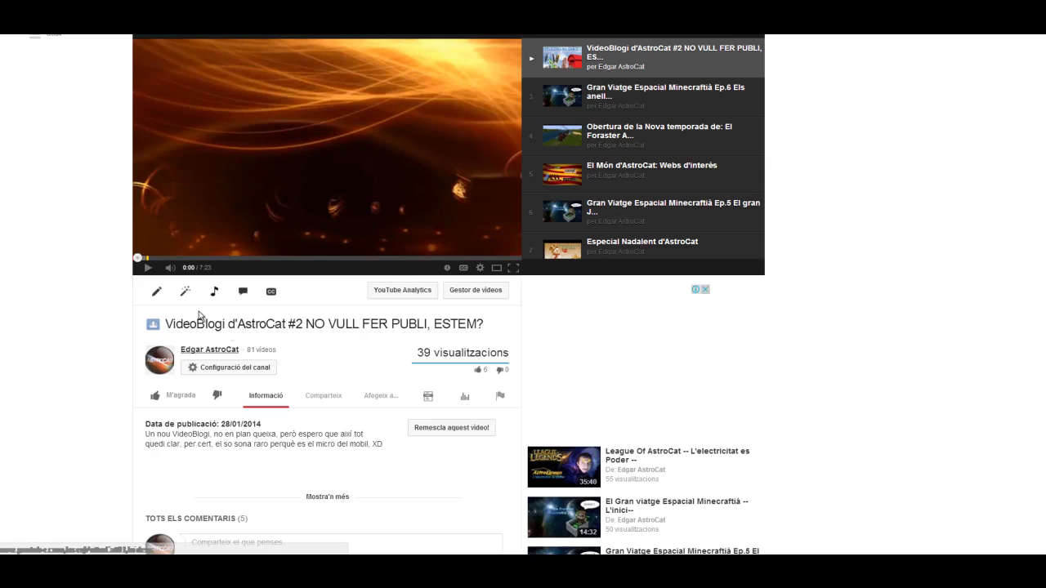
scroll(346, 388, "down", 1)
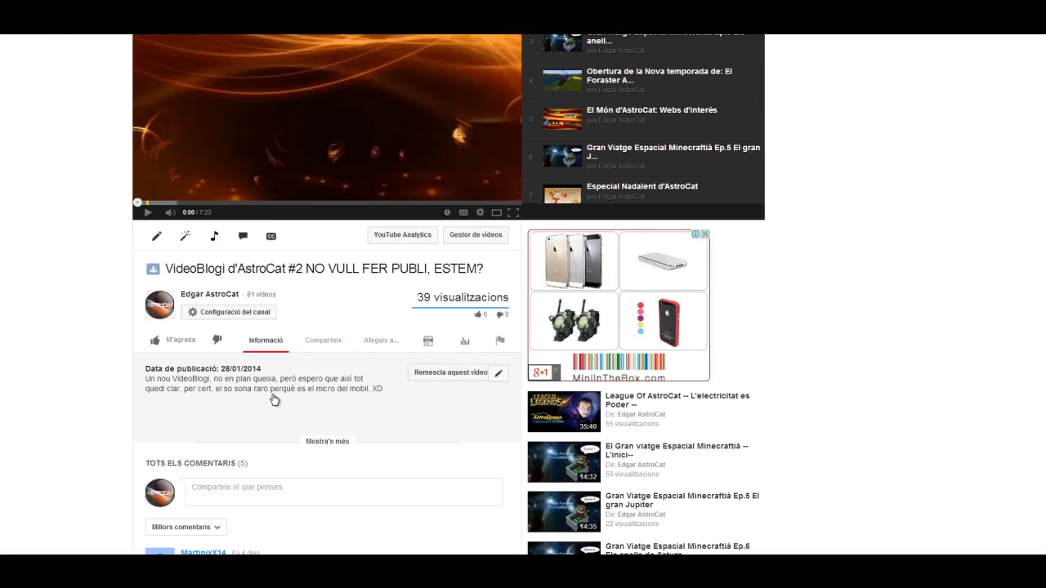
scroll(273, 417, "down", 1)
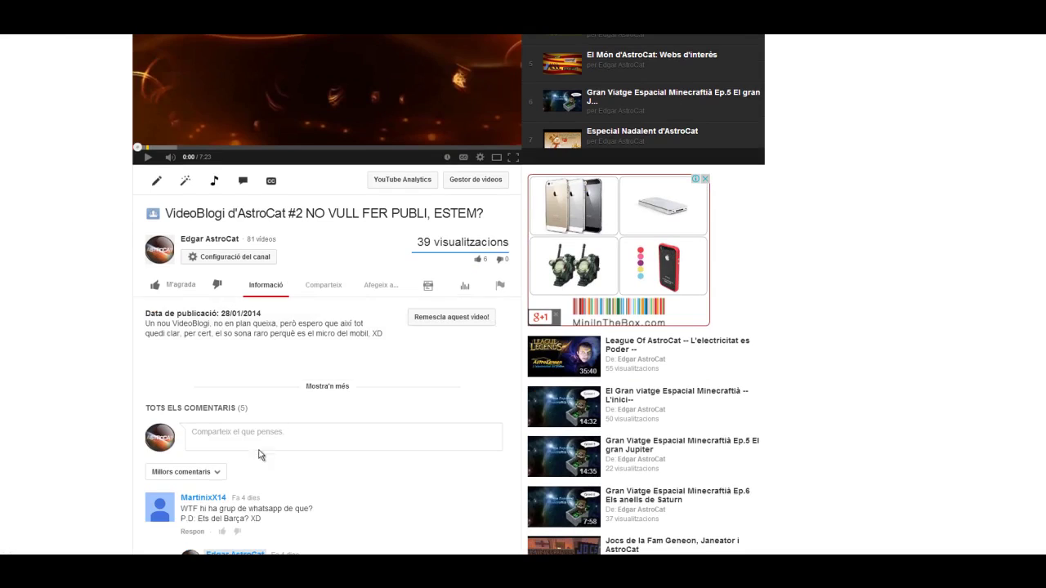
scroll(273, 434, "down", 1)
scroll(106, 361, "up", 2)
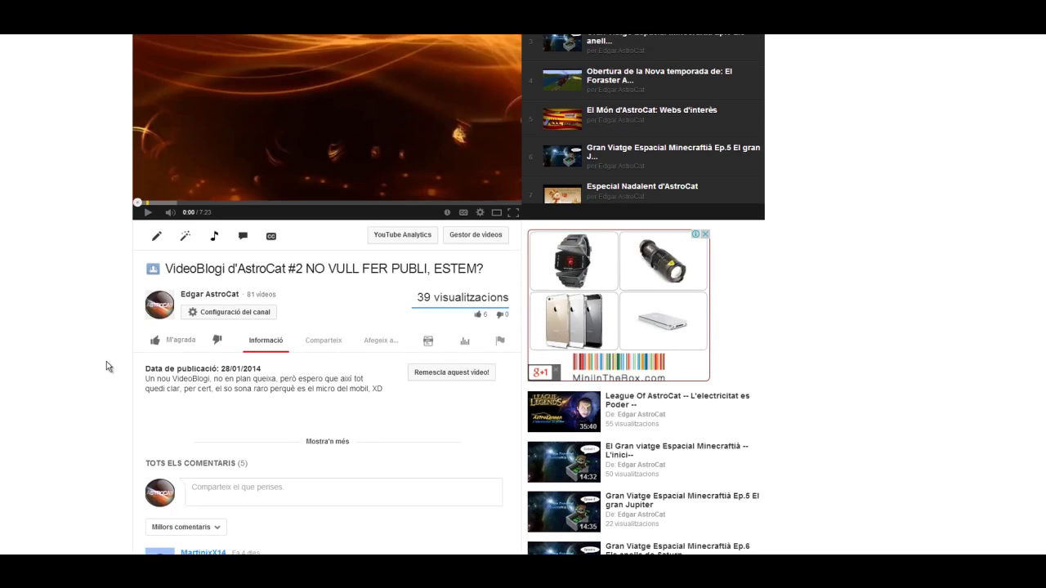
Step: Open the video's information and settings editor, and examine its thumbnail choices, title, description, tags and privacy settings
scroll(220, 347, "up", 2)
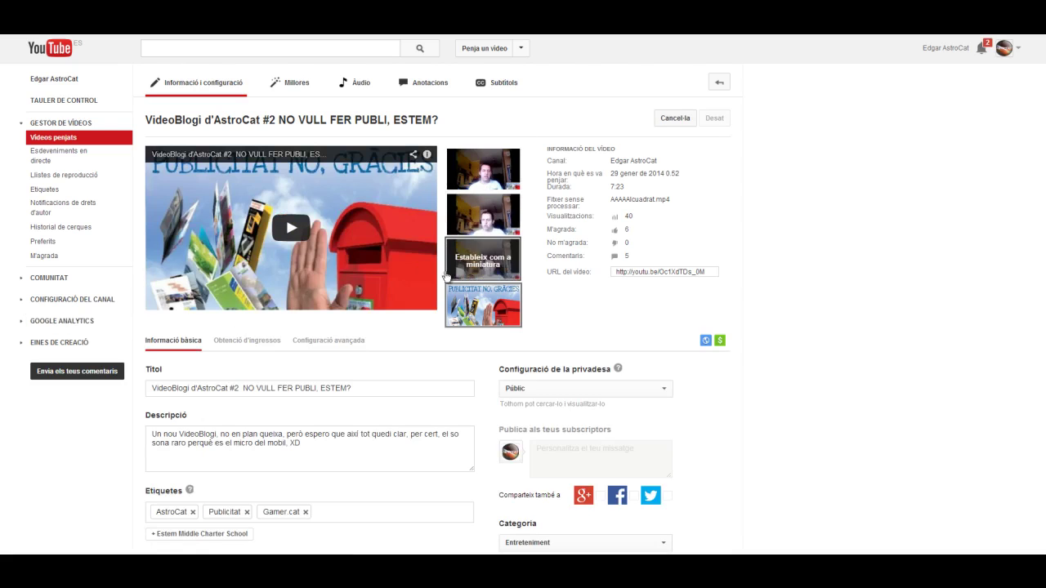
mouse_move(473, 179)
mouse_move(495, 245)
mouse_move(495, 305)
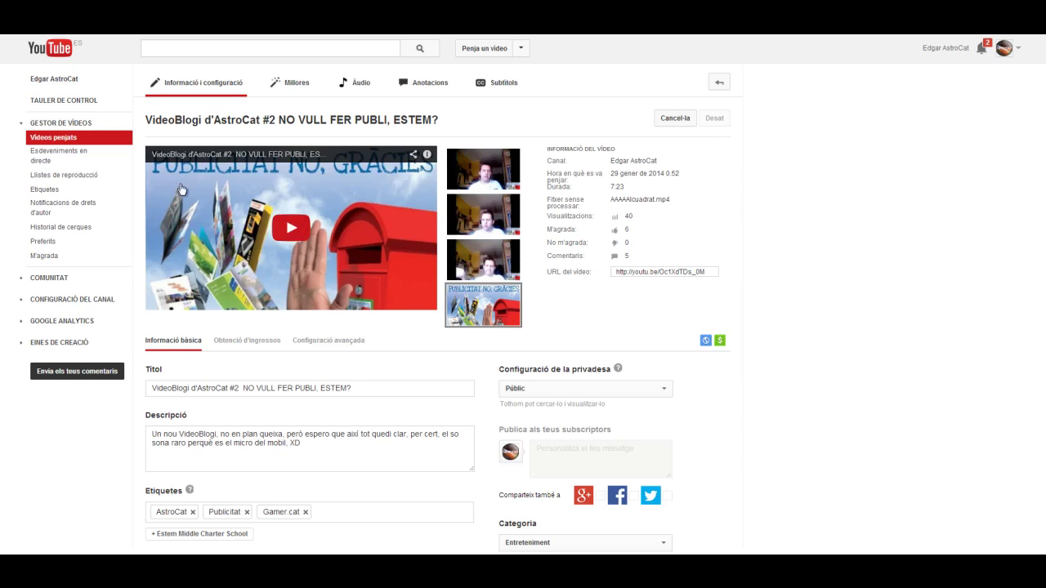
scroll(193, 388, "down", 3)
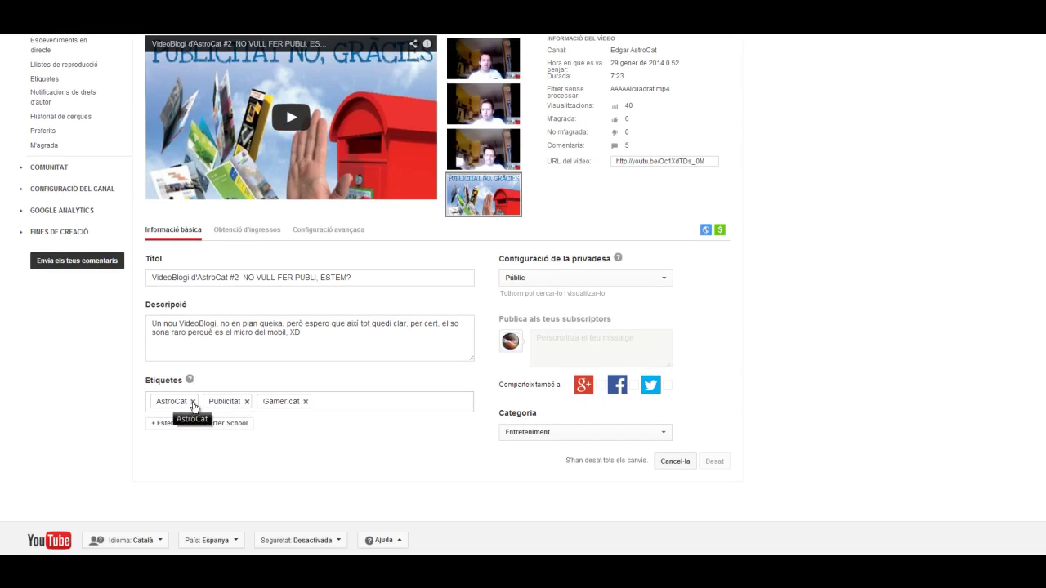
Step: Read the in-video overlay and TrueView InStream help in the video's monetization settings, and mark the video as containing paid product placement
left_click(245, 231)
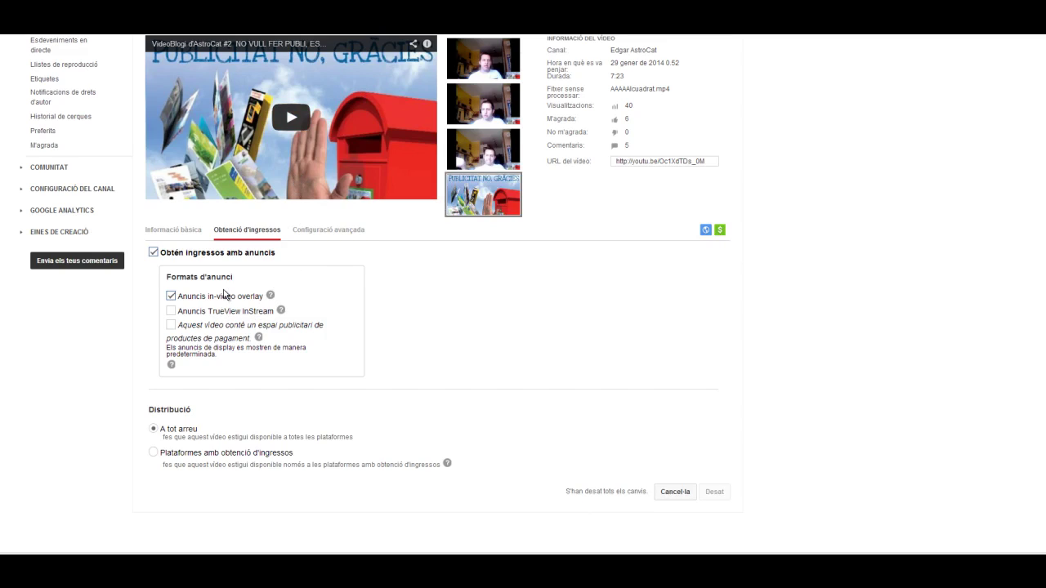
left_click(270, 295)
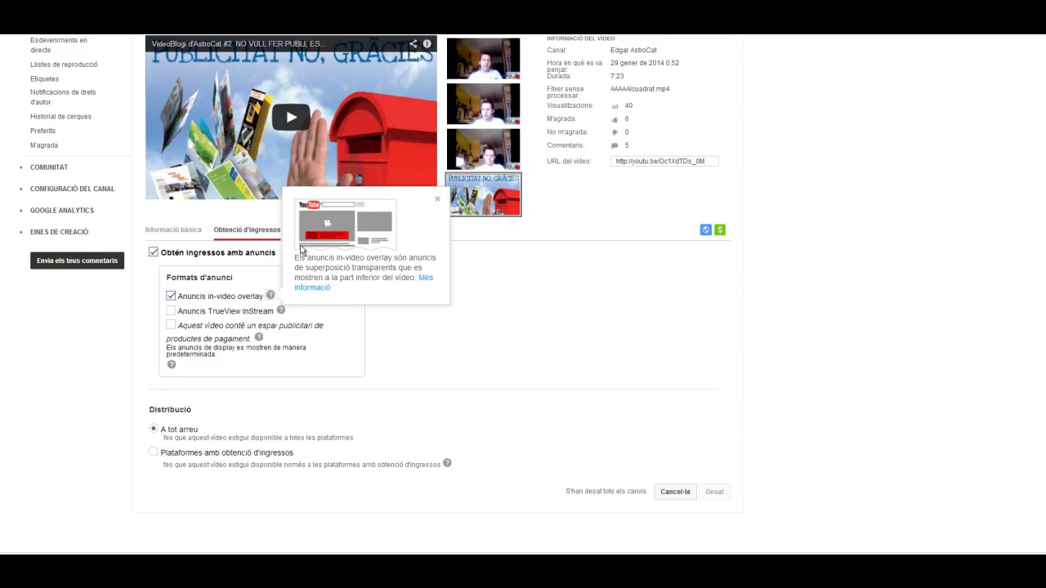
left_click(280, 311)
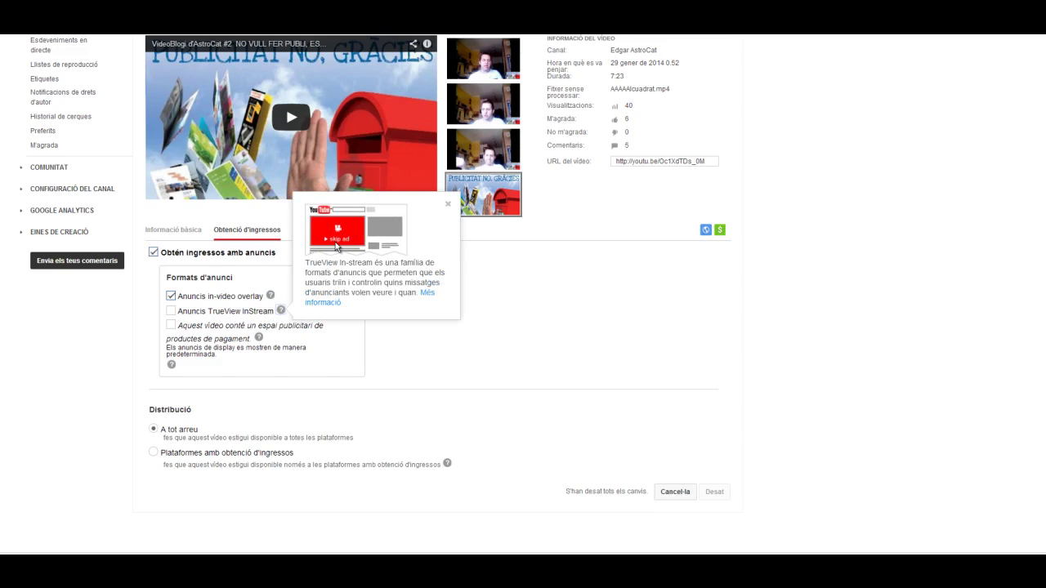
left_click(248, 332)
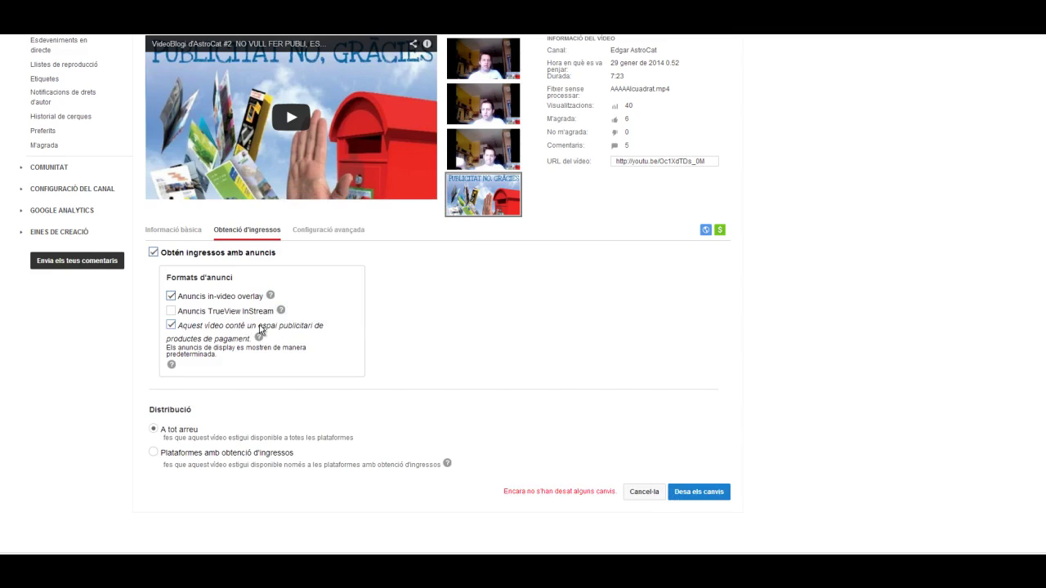